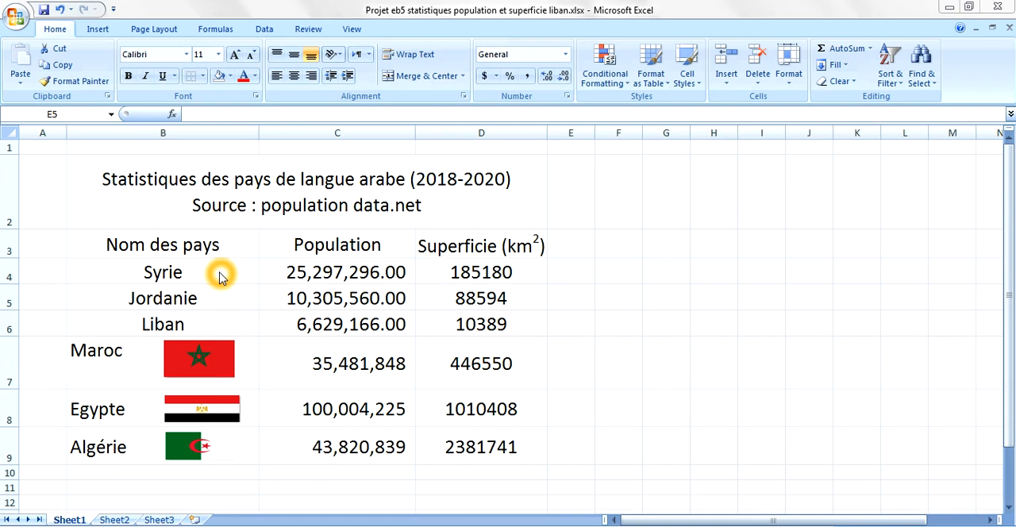
- Sort the table rows alphabetically from A to Z by country name, starting from the Syrie cell
{"action": "left_click", "coordinate": [135, 268]}
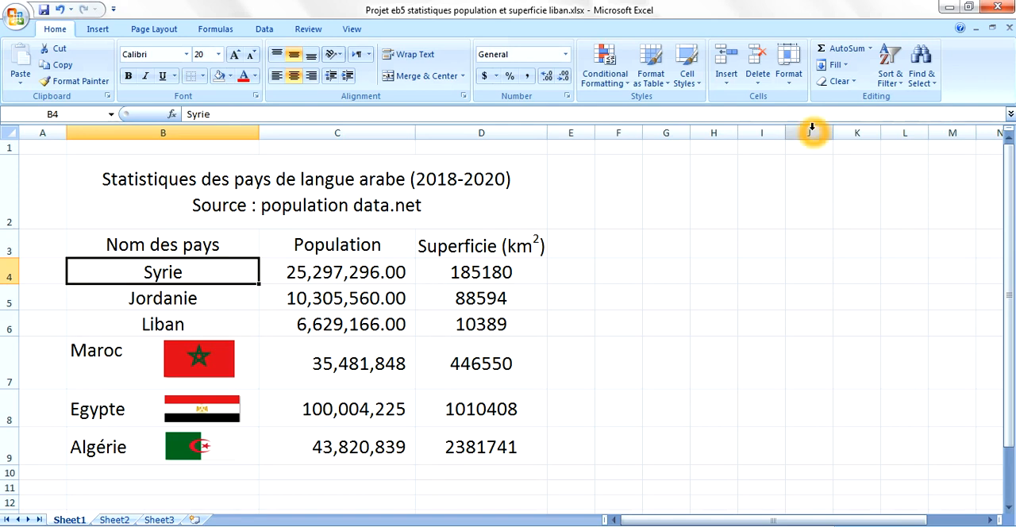
{"action": "left_click", "coordinate": [891, 73]}
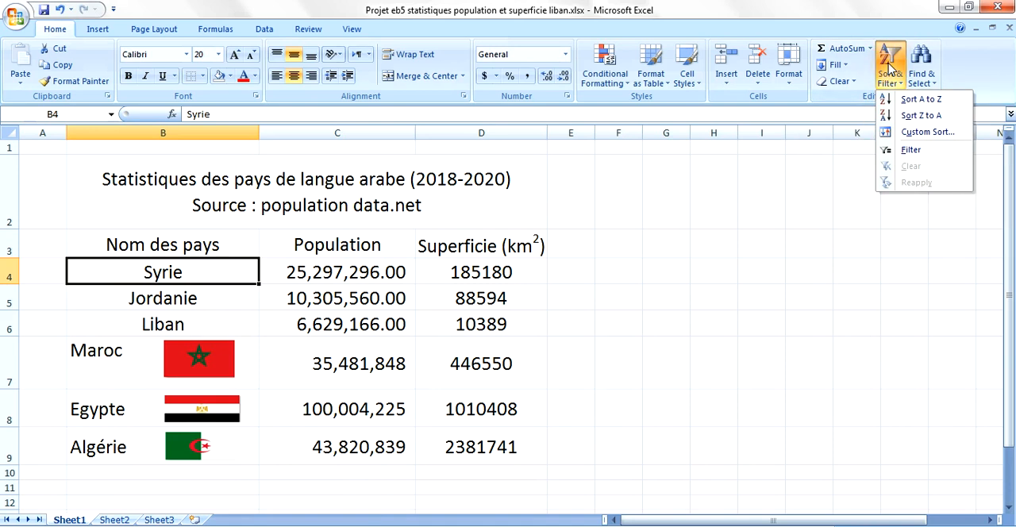
{"action": "left_click", "coordinate": [921, 100]}
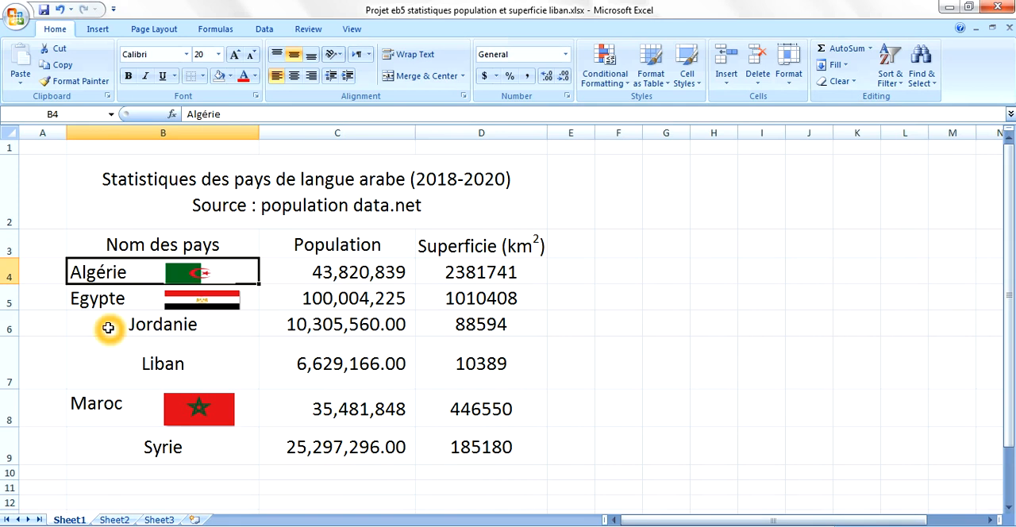
{"action": "left_click", "coordinate": [354, 273]}
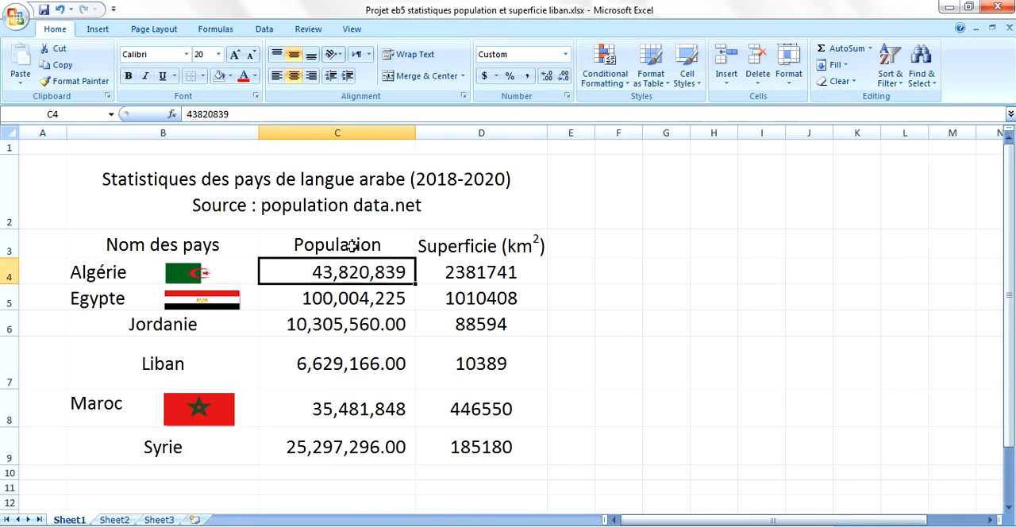
{"action": "left_click", "coordinate": [327, 275]}
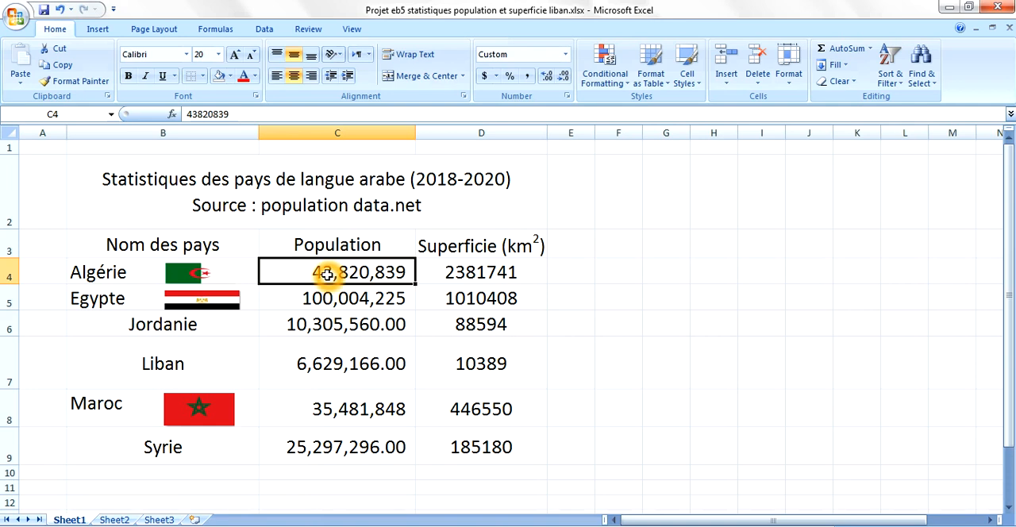
{"action": "left_click", "coordinate": [887, 66]}
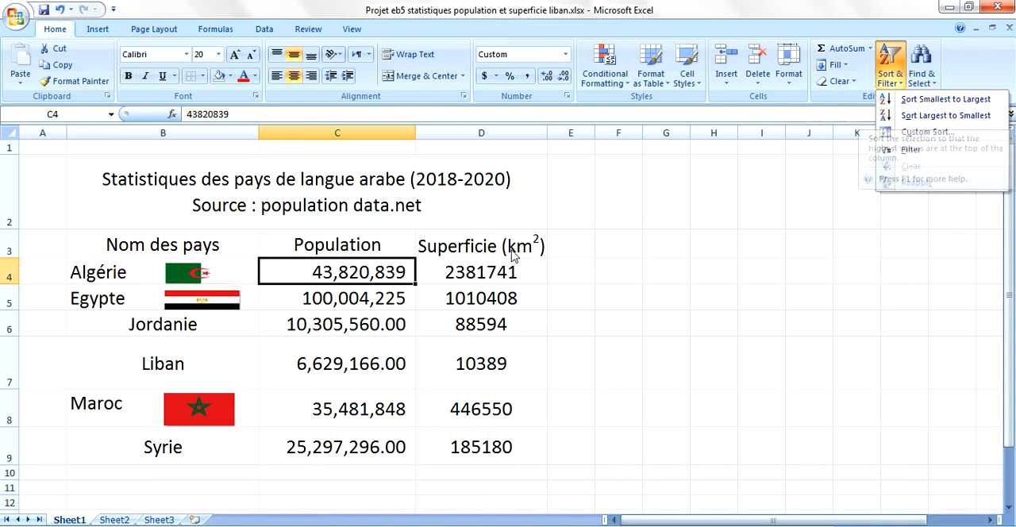
{"action": "left_click", "coordinate": [473, 271]}
{"action": "left_click", "coordinate": [472, 271]}
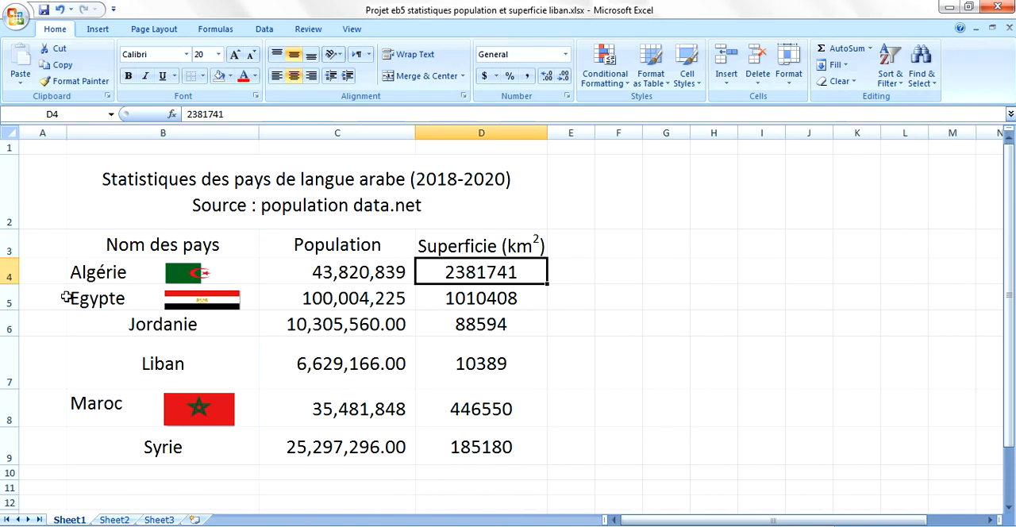
{"action": "left_click", "coordinate": [121, 276]}
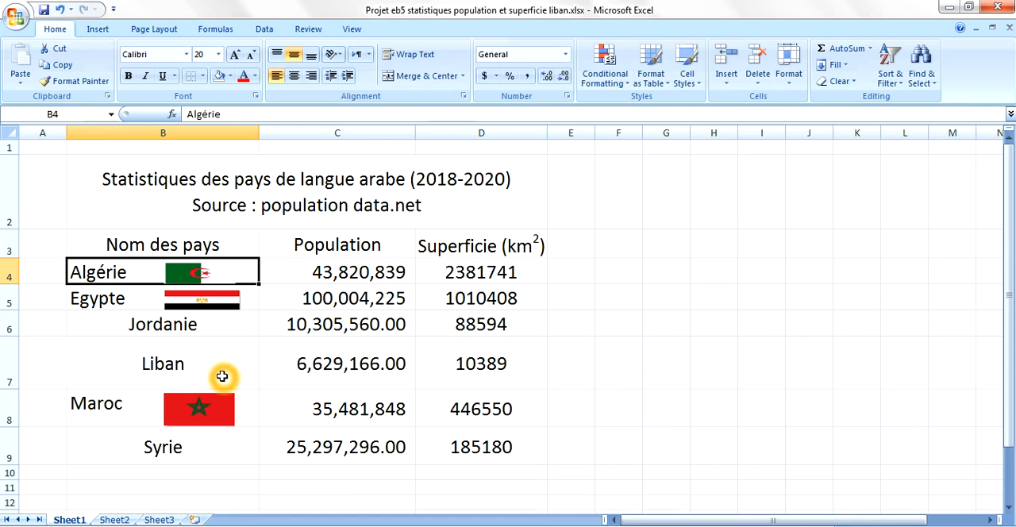
- Left-align the country names Jordanie, Liban and Syrie in column B, with Jordanie and Liban centred vertically
{"action": "left_click", "coordinate": [222, 324]}
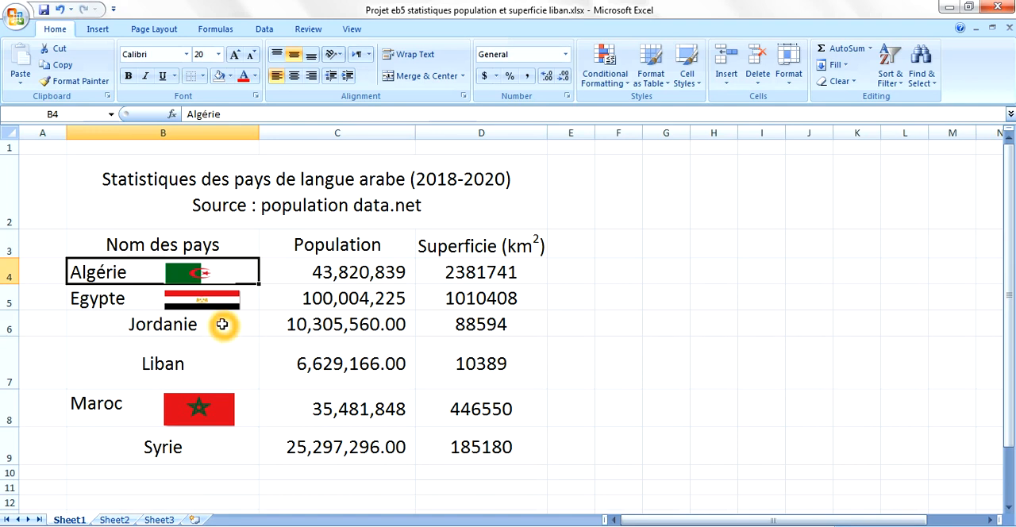
{"action": "left_click", "coordinate": [223, 324]}
{"action": "left_click_drag", "start_coordinate": [222, 324], "coordinate": [220, 356]}
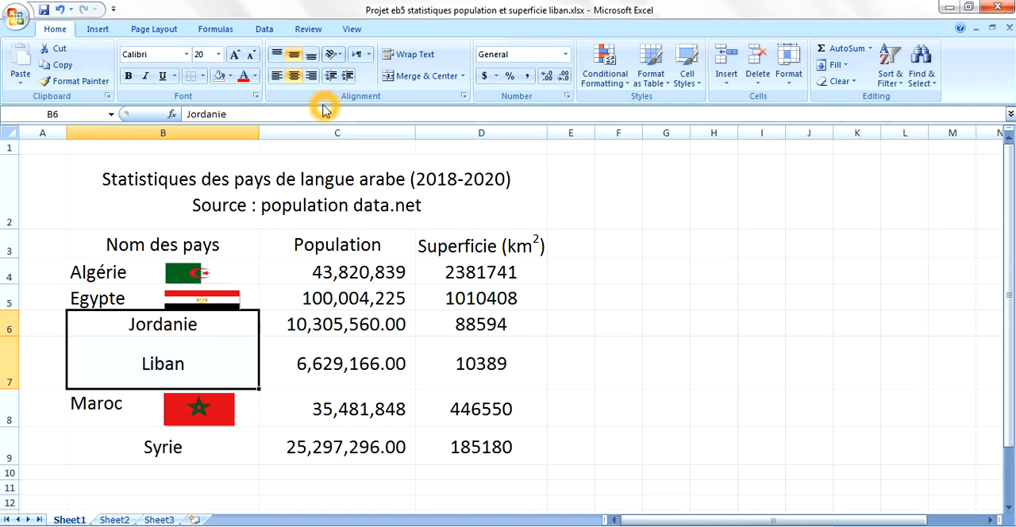
{"action": "left_click", "coordinate": [279, 57]}
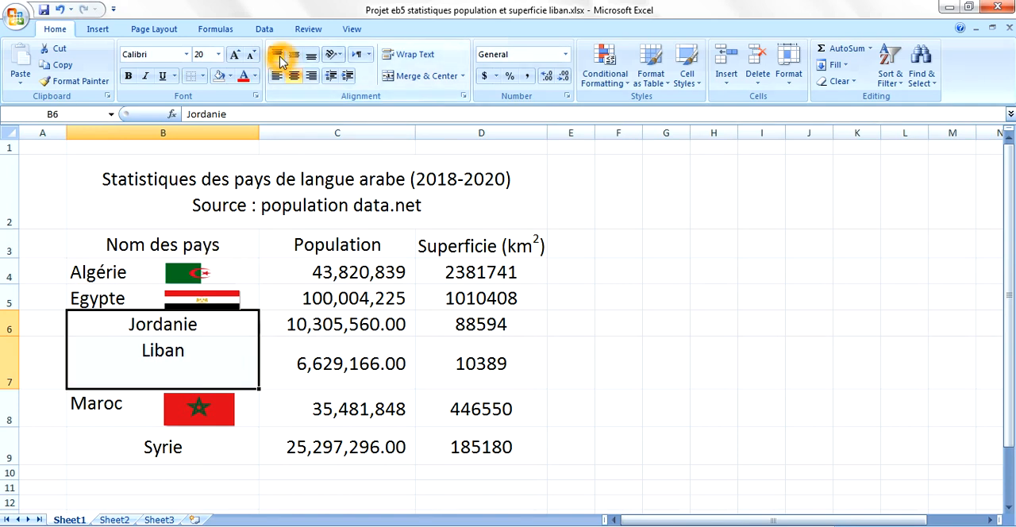
{"action": "left_click", "coordinate": [277, 76]}
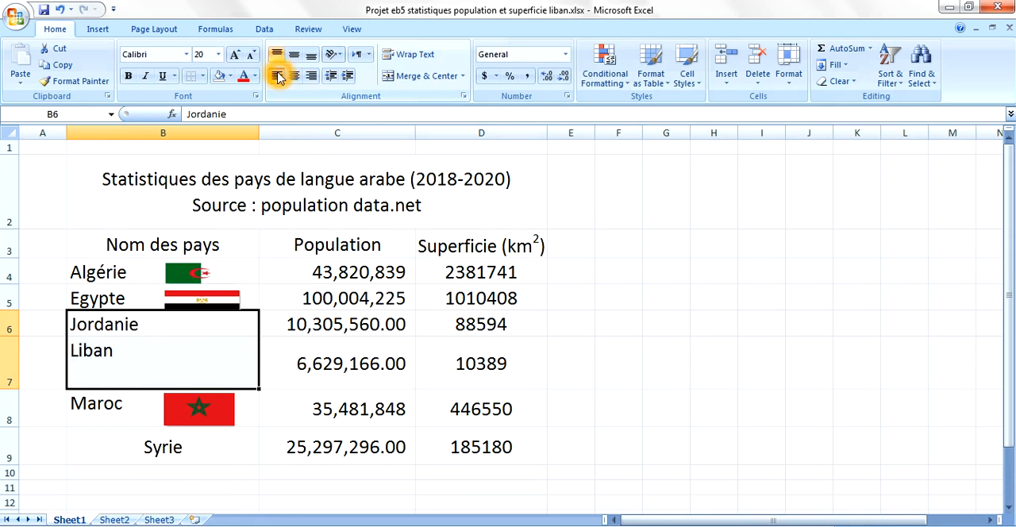
{"action": "left_click", "coordinate": [294, 55]}
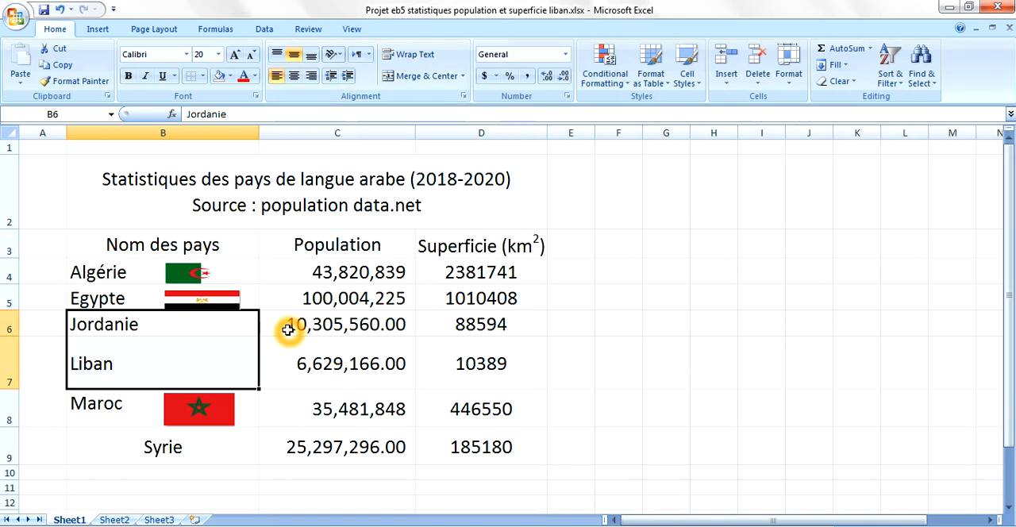
{"action": "left_click", "coordinate": [208, 441]}
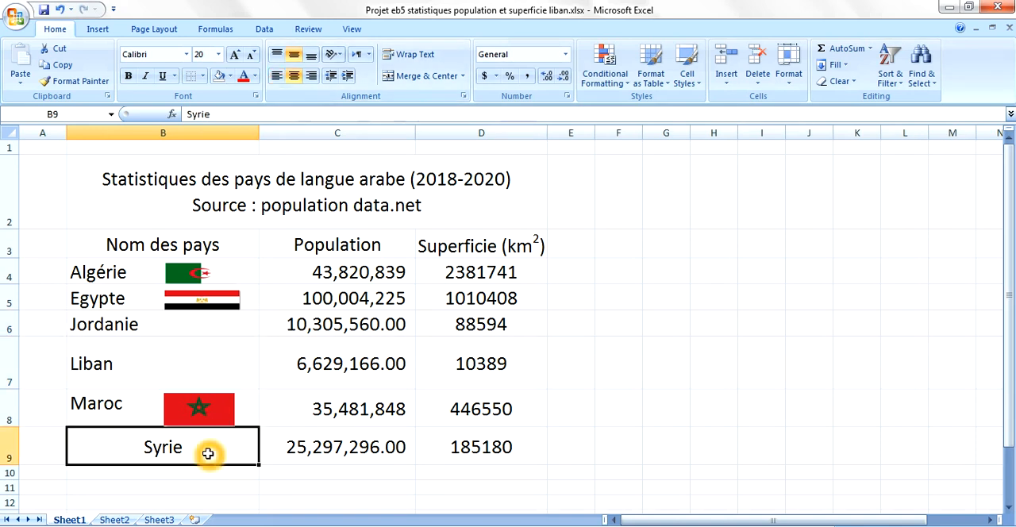
{"action": "left_click", "coordinate": [276, 77]}
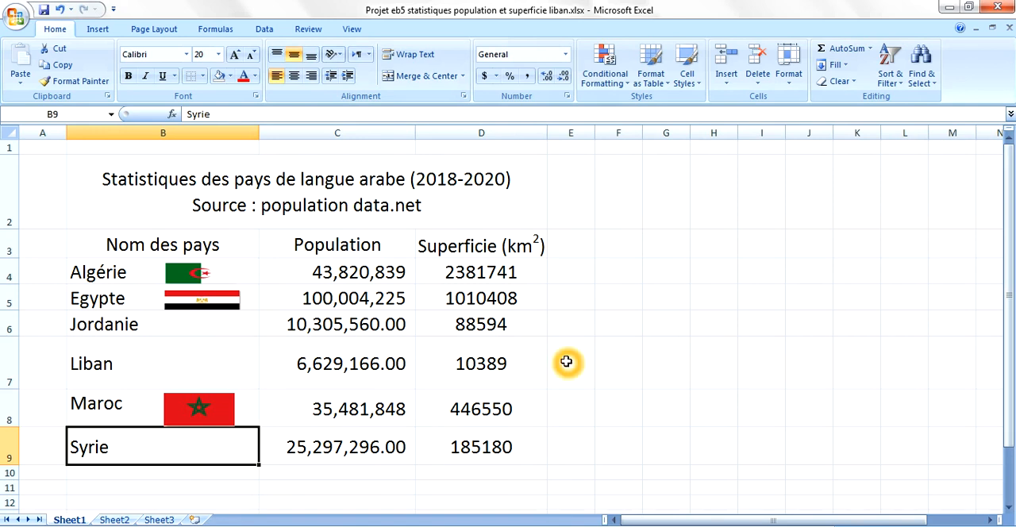
- Insert the picture liban statistiques.png from the Documents subfolder TRAVAUX EB5 > EXCEL at cell F5
{"action": "left_click", "coordinate": [624, 297]}
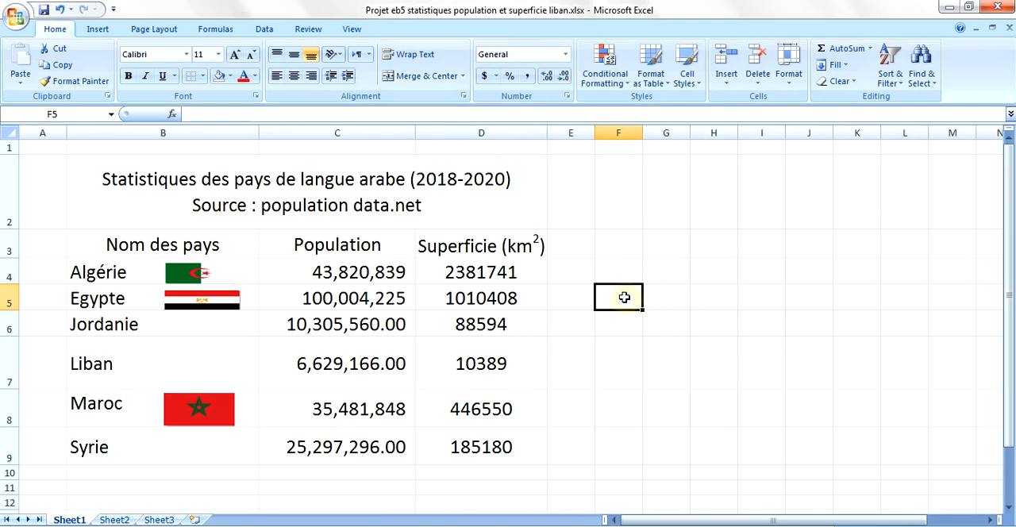
{"action": "left_click", "coordinate": [97, 32]}
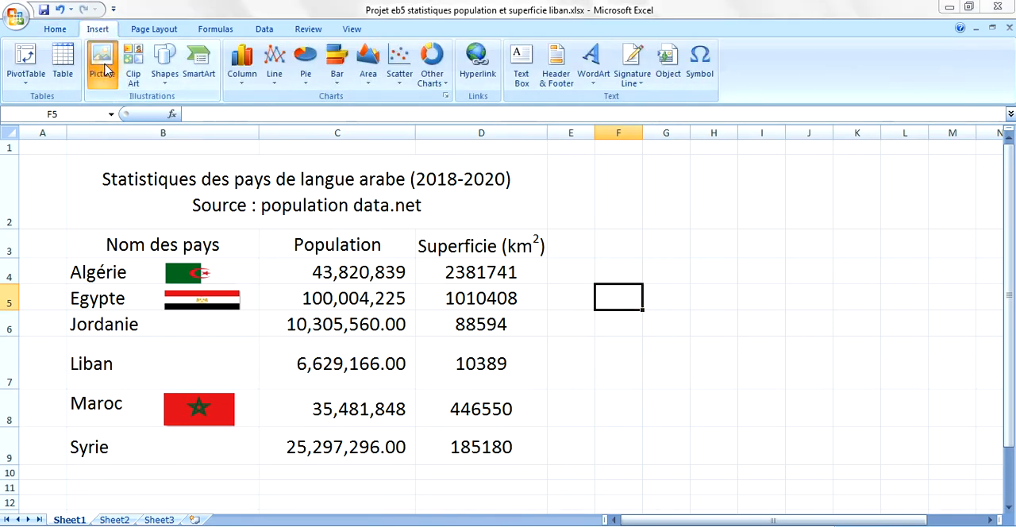
{"action": "left_click", "coordinate": [104, 64]}
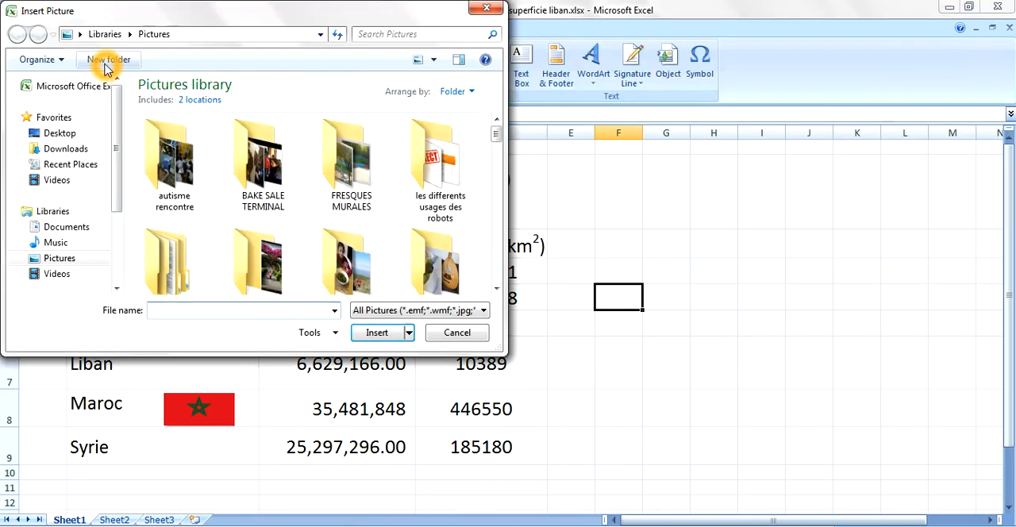
{"action": "left_click", "coordinate": [67, 227]}
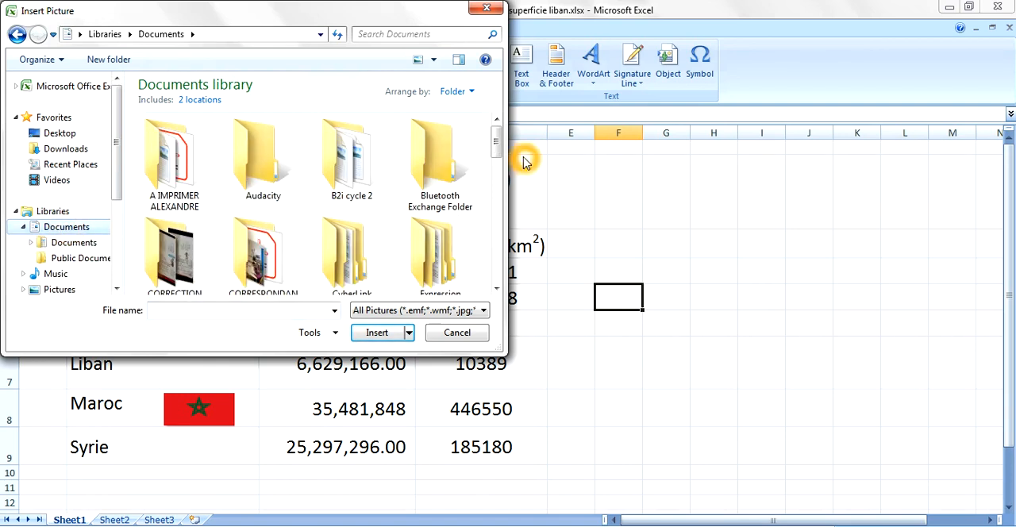
{"action": "left_click_drag", "start_coordinate": [497, 135], "coordinate": [496, 239]}
{"action": "scroll", "coordinate": [477, 239], "scroll_direction": "down", "scroll_amount": 1}
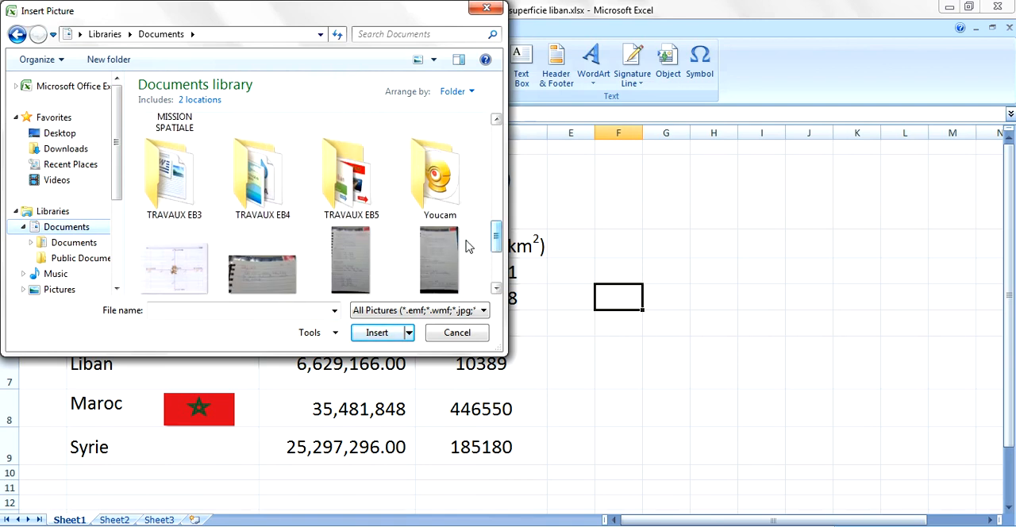
{"action": "left_click", "coordinate": [349, 162]}
{"action": "double_click", "coordinate": [350, 162]}
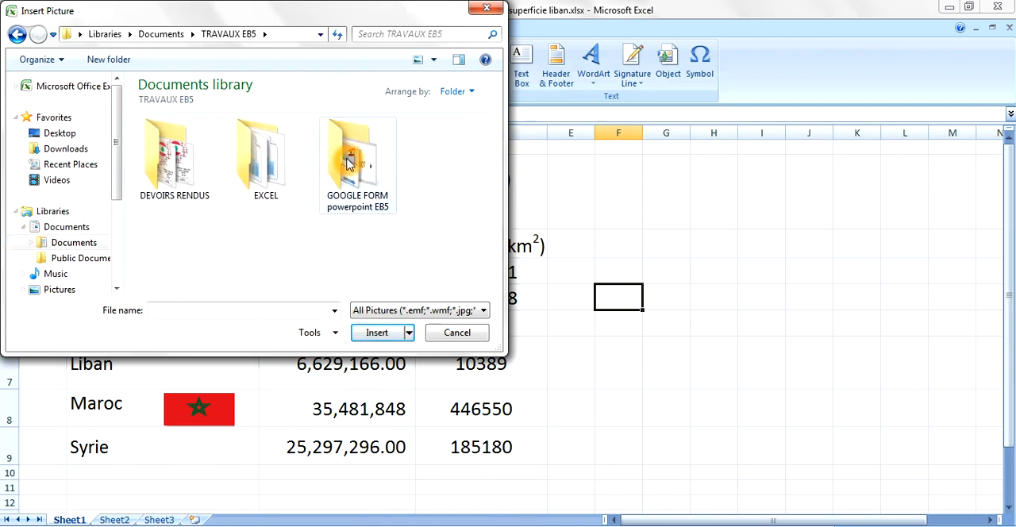
{"action": "double_click", "coordinate": [256, 152]}
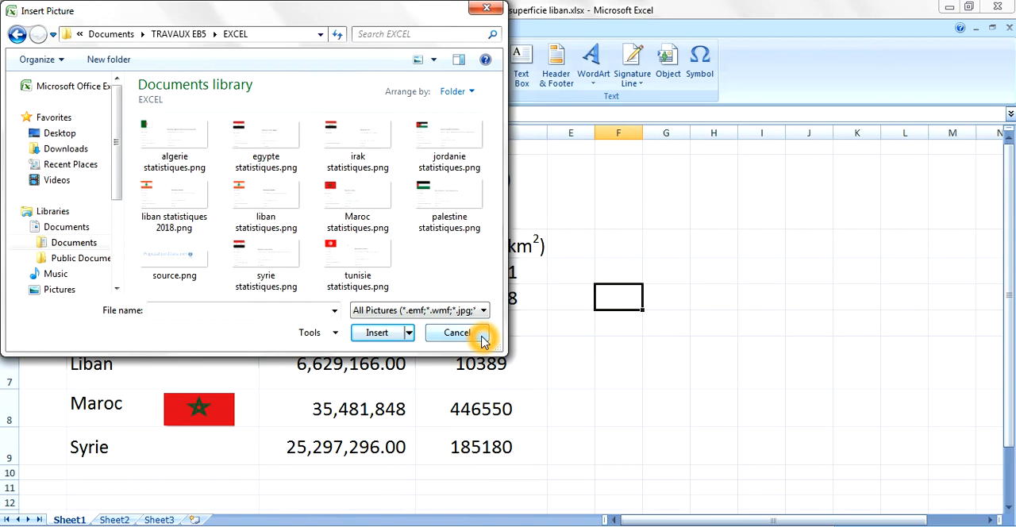
{"action": "left_click_drag", "start_coordinate": [389, 19], "coordinate": [357, 51]}
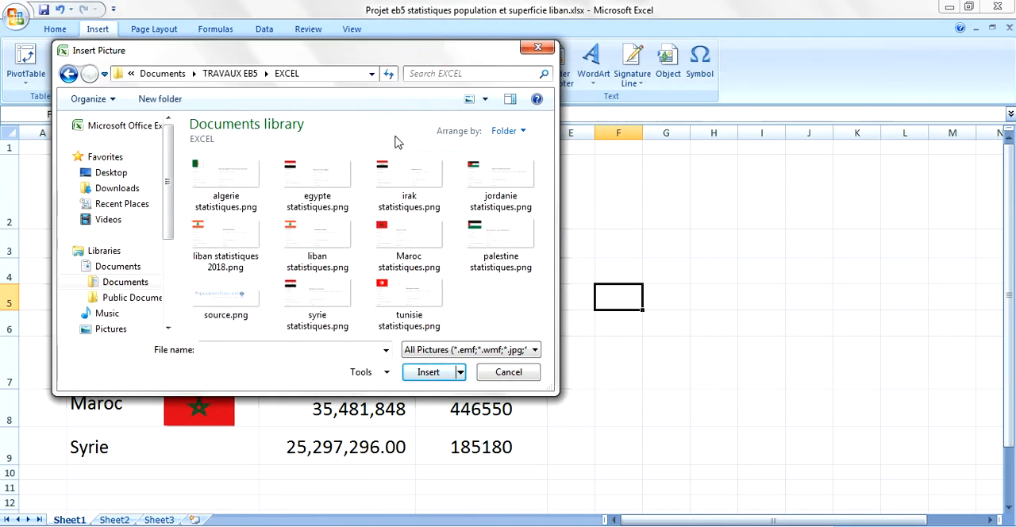
{"action": "left_click", "coordinate": [313, 233]}
{"action": "left_click", "coordinate": [442, 379]}
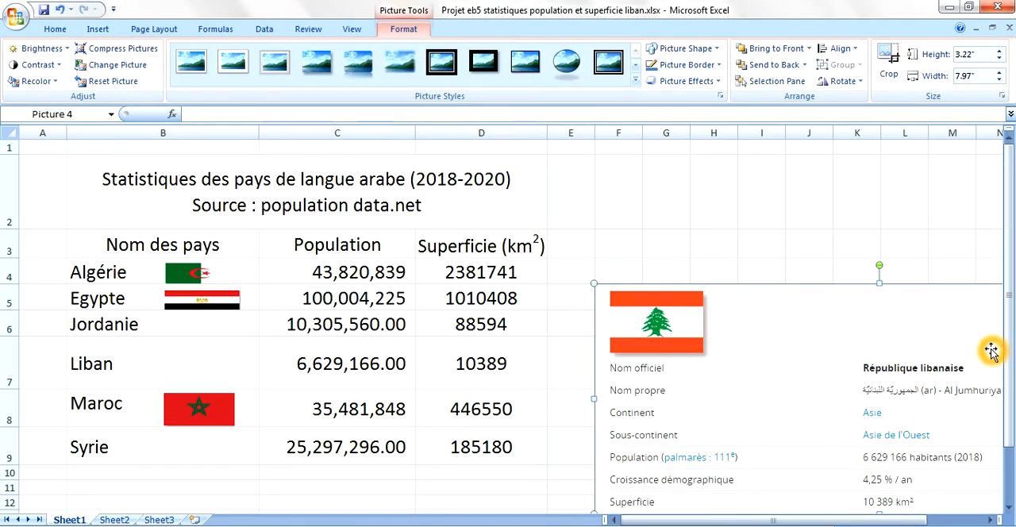
- Crop the inserted Liban picture on all sides down to only the flag, about 0.85" high and 1.29" wide
{"action": "left_click_drag", "start_coordinate": [953, 317], "coordinate": [937, 227]}
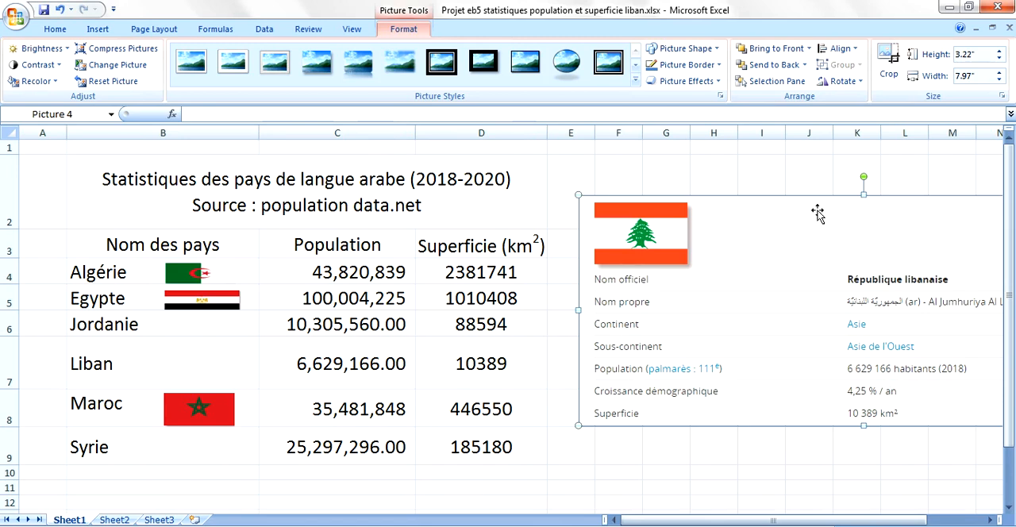
{"action": "left_click", "coordinate": [889, 62]}
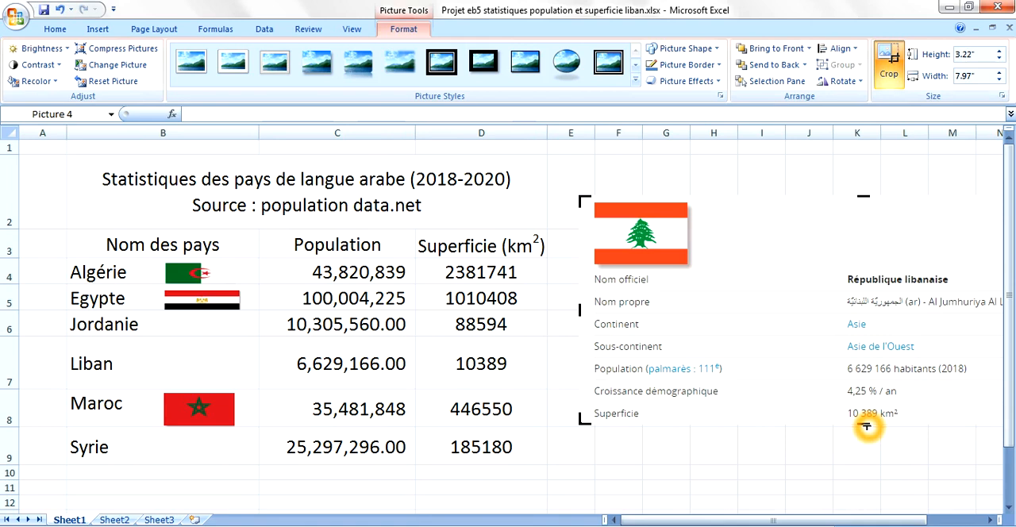
{"action": "left_click_drag", "start_coordinate": [866, 426], "coordinate": [860, 264]}
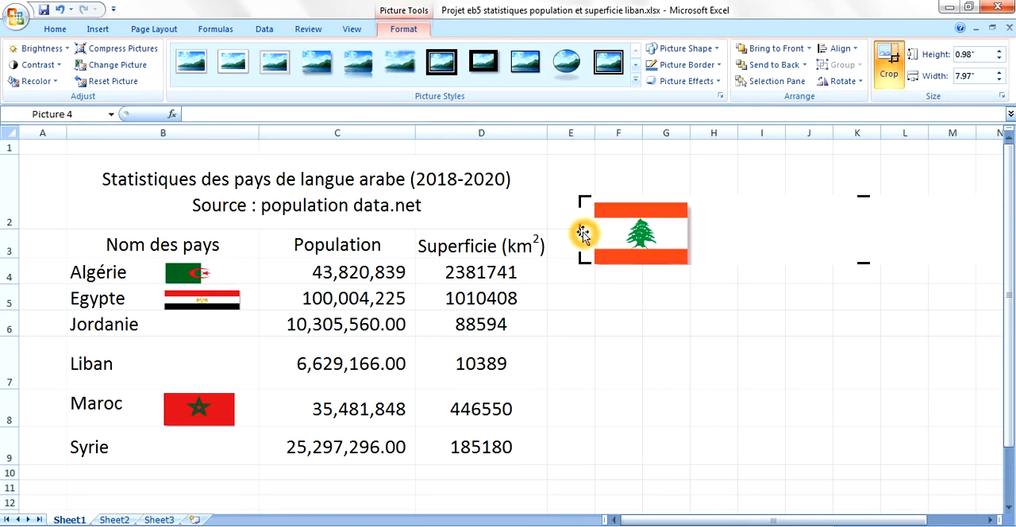
{"action": "left_click_drag", "start_coordinate": [591, 231], "coordinate": [609, 229]}
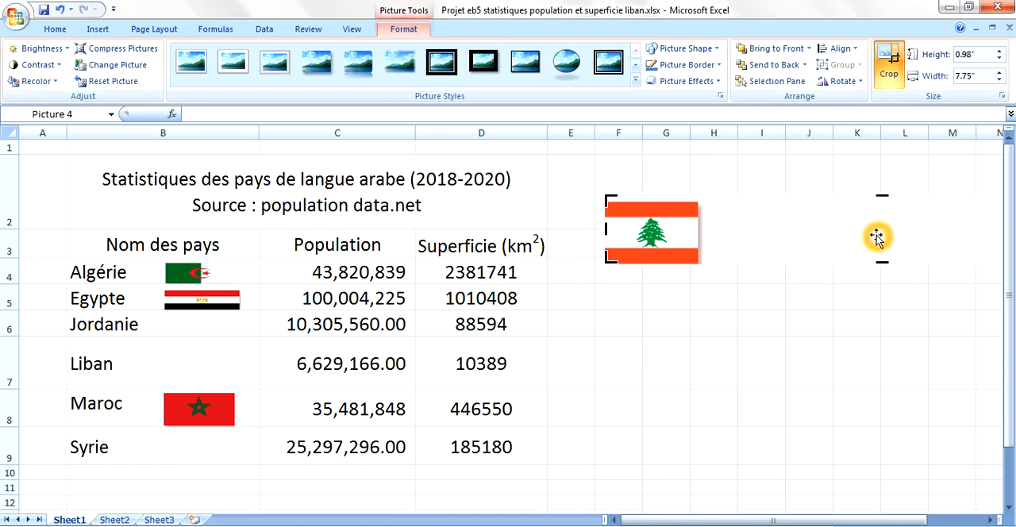
{"action": "left_click_drag", "start_coordinate": [876, 233], "coordinate": [651, 277]}
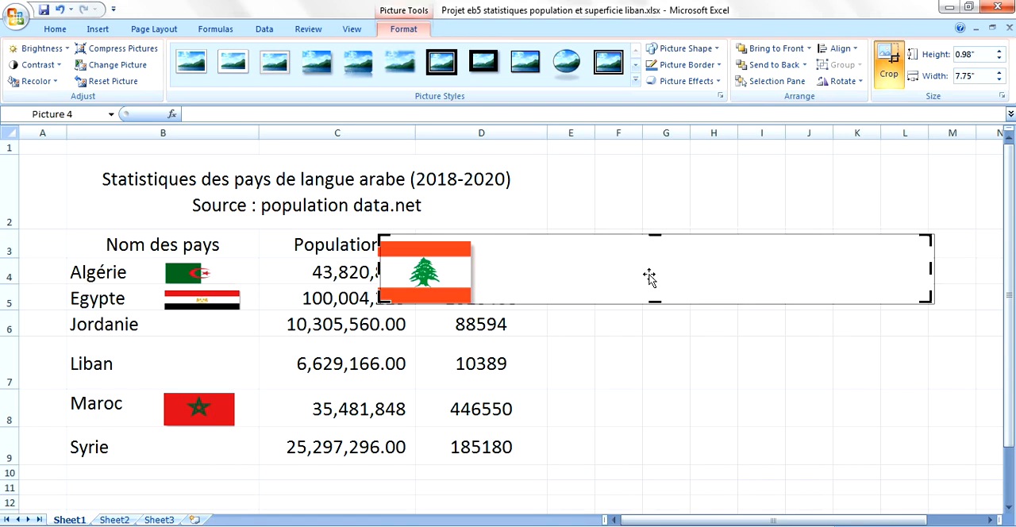
{"action": "left_click", "coordinate": [932, 268]}
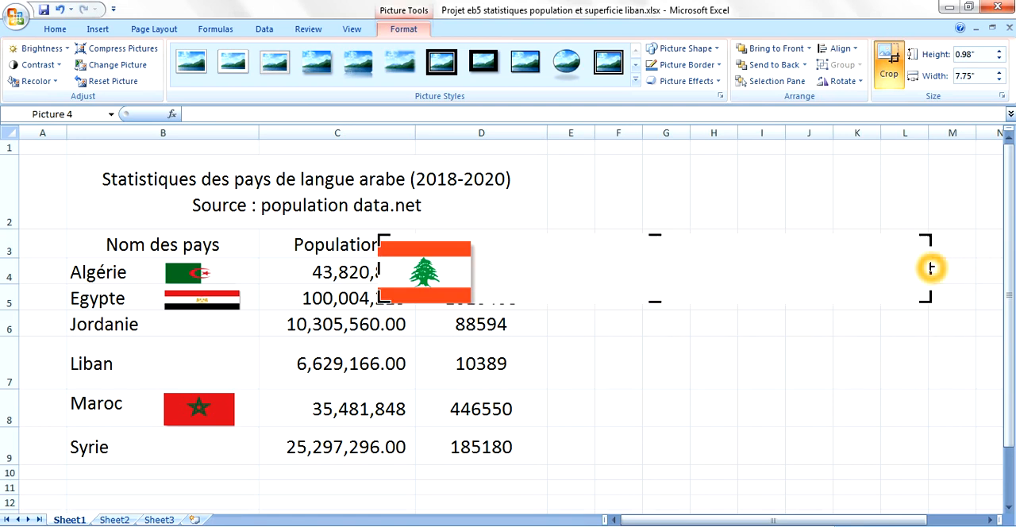
{"action": "left_click_drag", "start_coordinate": [932, 268], "coordinate": [472, 271]}
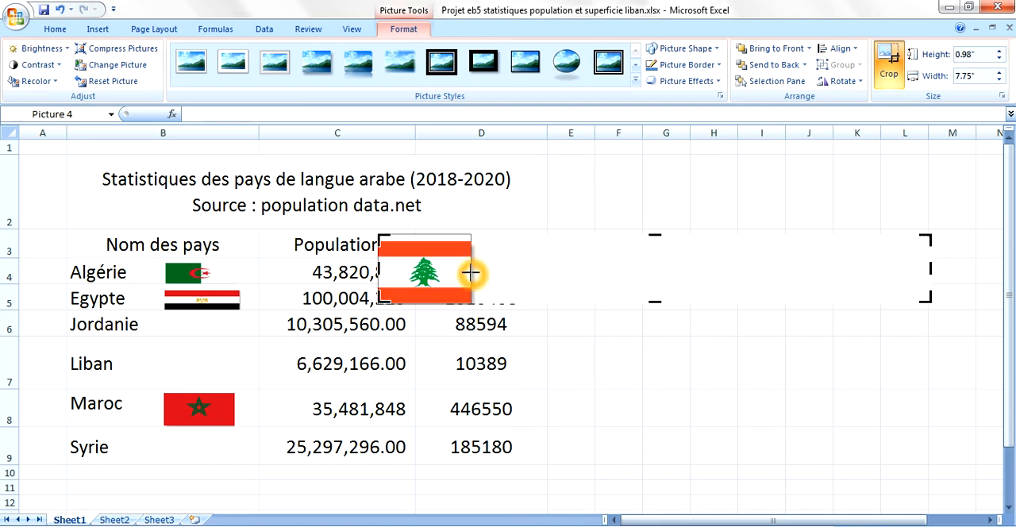
{"action": "left_click_drag", "start_coordinate": [426, 235], "coordinate": [427, 245]}
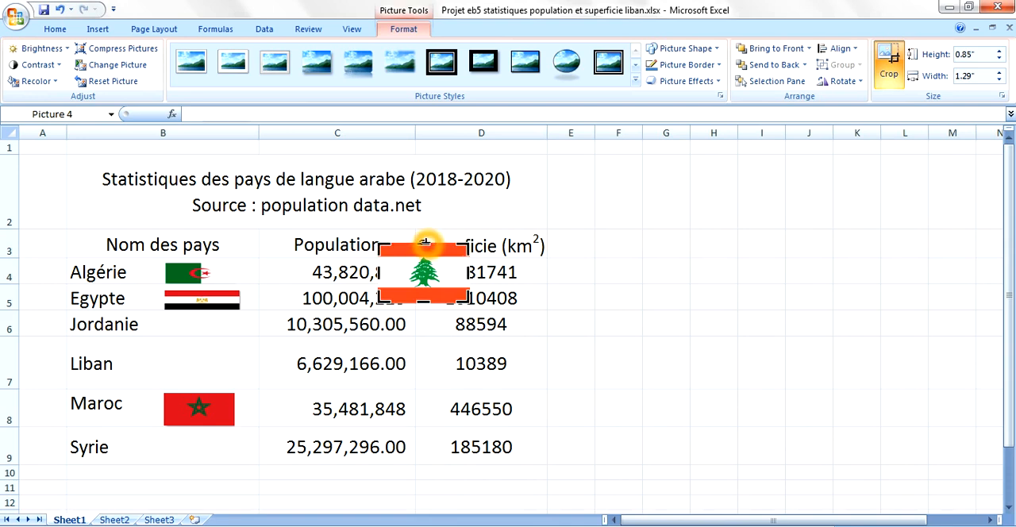
{"action": "left_click", "coordinate": [901, 76]}
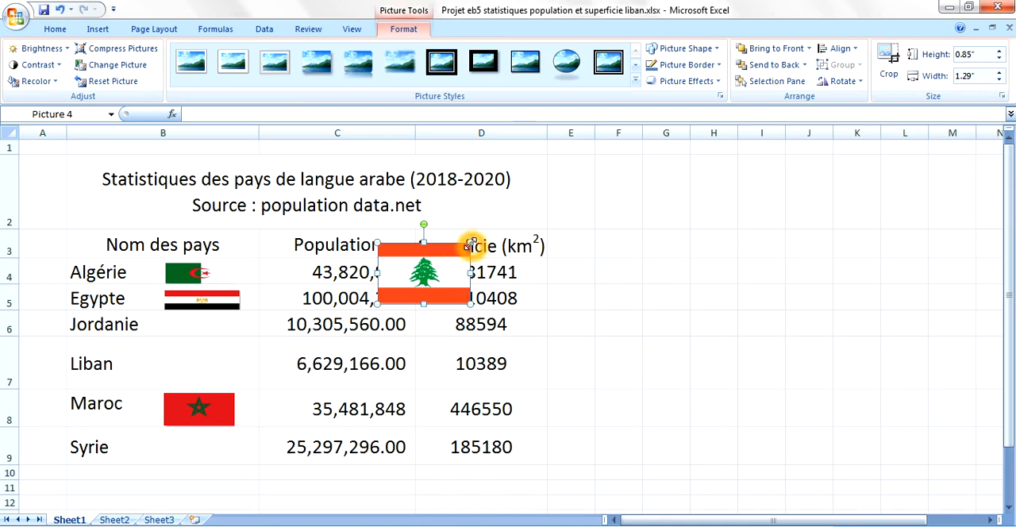
- Scale the cropped Lebanese flag down proportionally to about 0.77" high and 1.16" wide
{"action": "left_click_drag", "start_coordinate": [377, 244], "coordinate": [387, 255]}
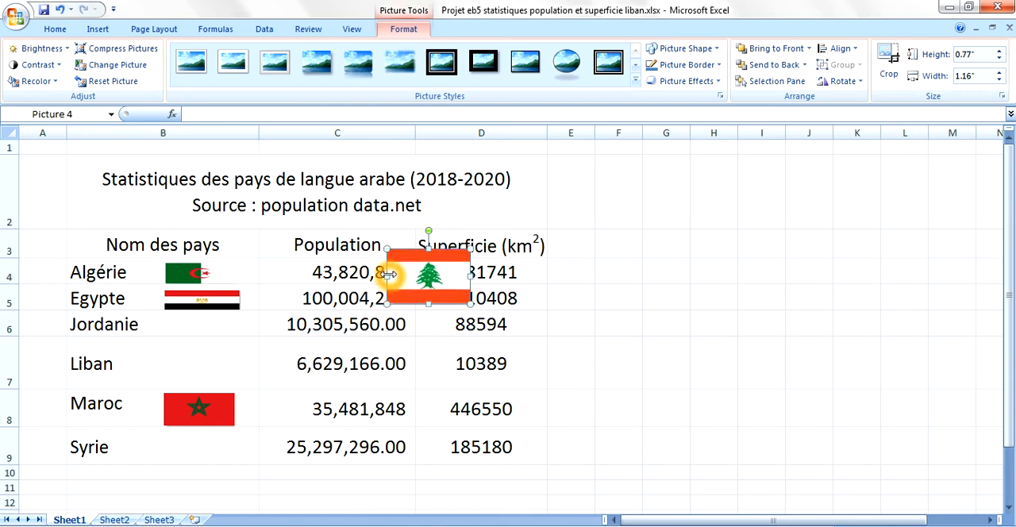
{"action": "left_click", "coordinate": [389, 253]}
{"action": "left_click", "coordinate": [395, 278]}
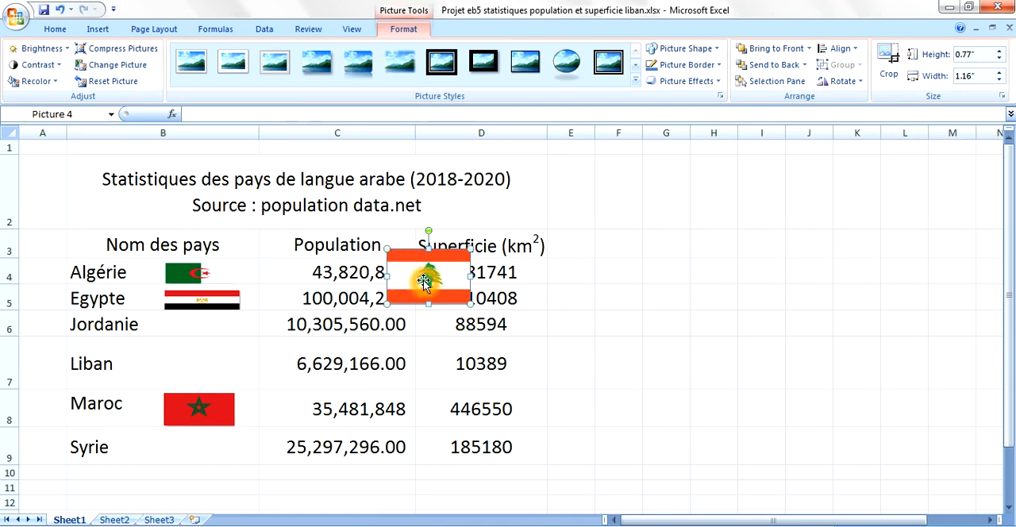
- Place the Lebanese flag beside Liban in B7 at about 0.65" high and 0.99" wide, and heighten the Jordanie row
{"action": "left_click_drag", "start_coordinate": [424, 281], "coordinate": [220, 366]}
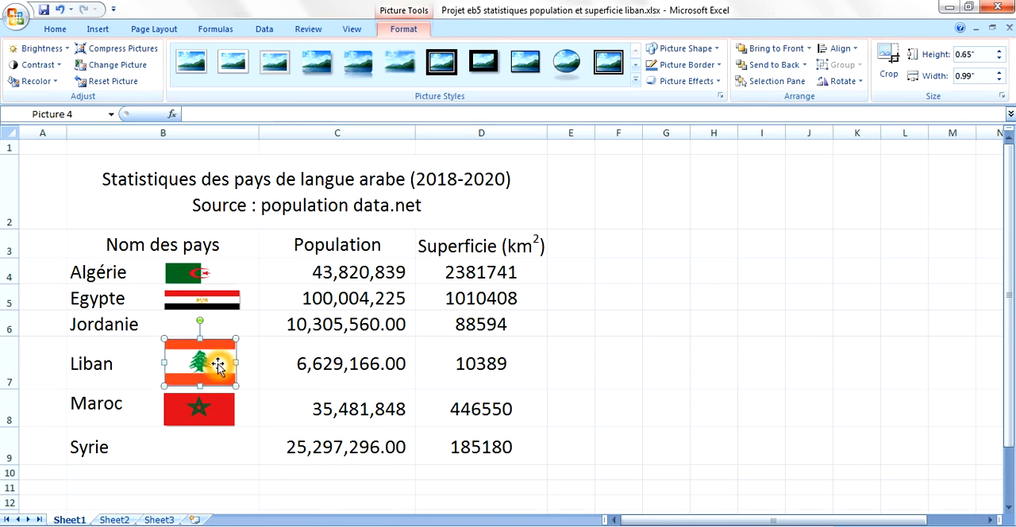
{"action": "left_click", "coordinate": [174, 322]}
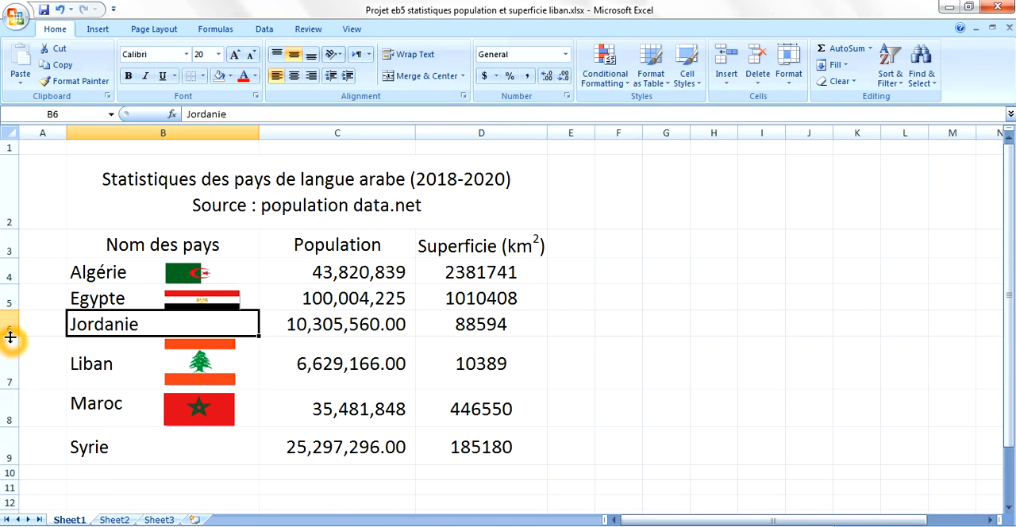
{"action": "left_click_drag", "start_coordinate": [10, 338], "coordinate": [10, 371]}
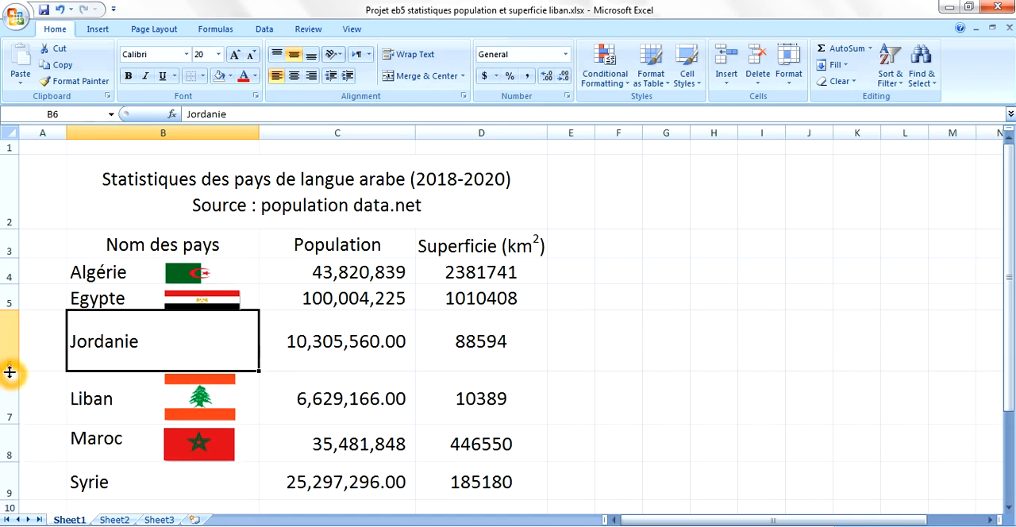
- Insert the picture jordanie statistiques.png from the TRAVAUX EB5 > EXCEL folder at cell F5
{"action": "left_click", "coordinate": [629, 297]}
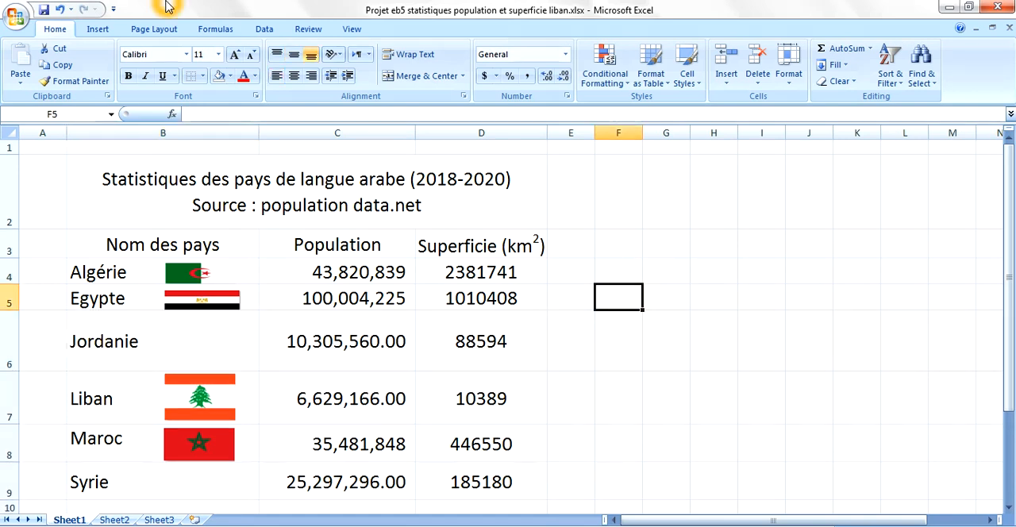
{"action": "left_click", "coordinate": [98, 29]}
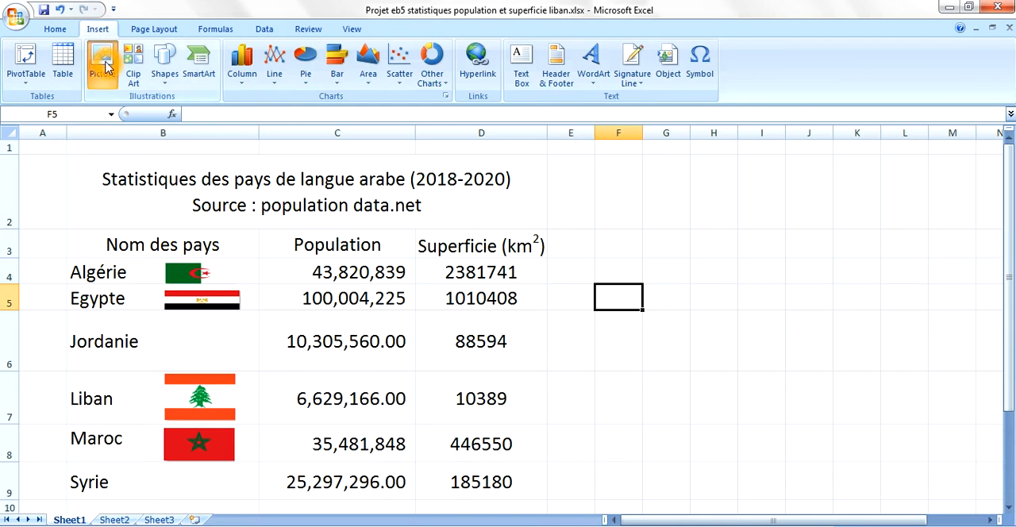
{"action": "left_click", "coordinate": [104, 67]}
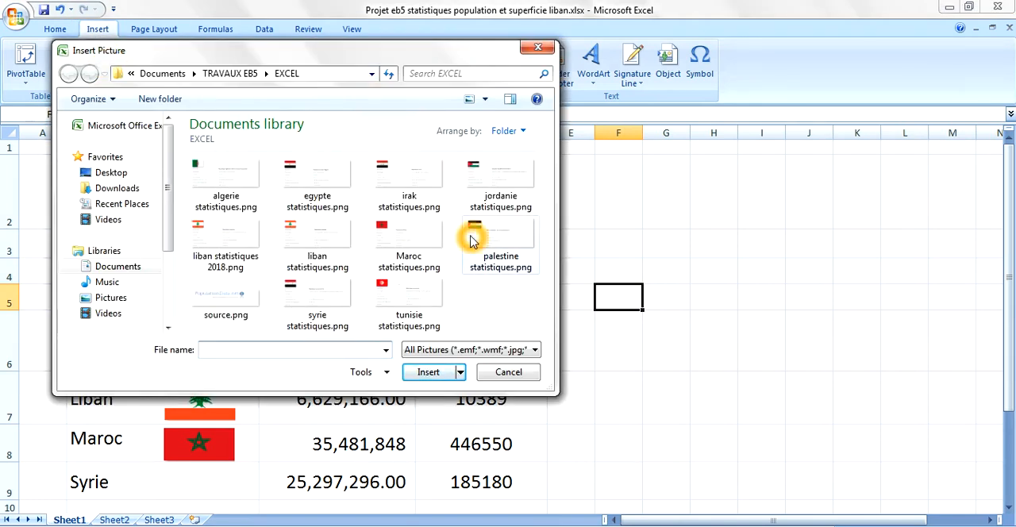
{"action": "left_click", "coordinate": [505, 174]}
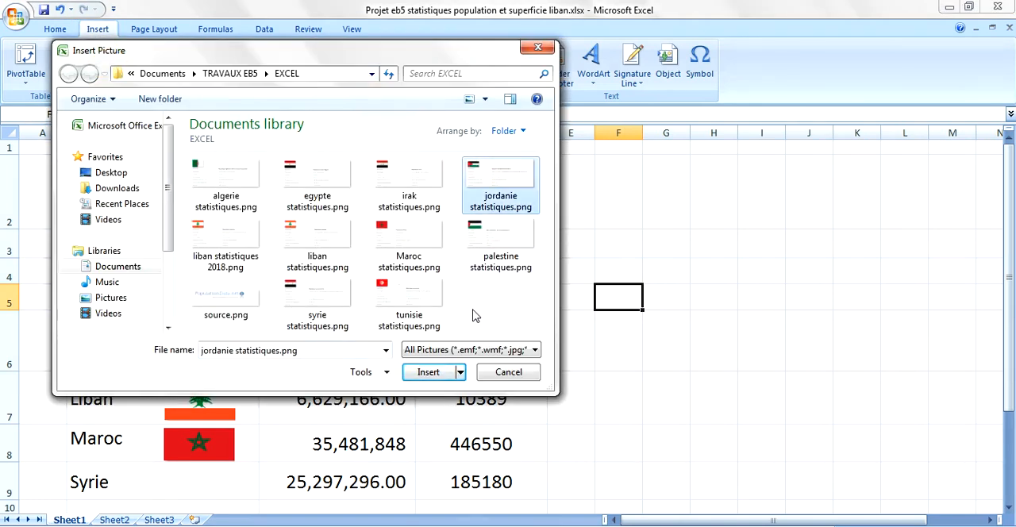
{"action": "left_click", "coordinate": [432, 372]}
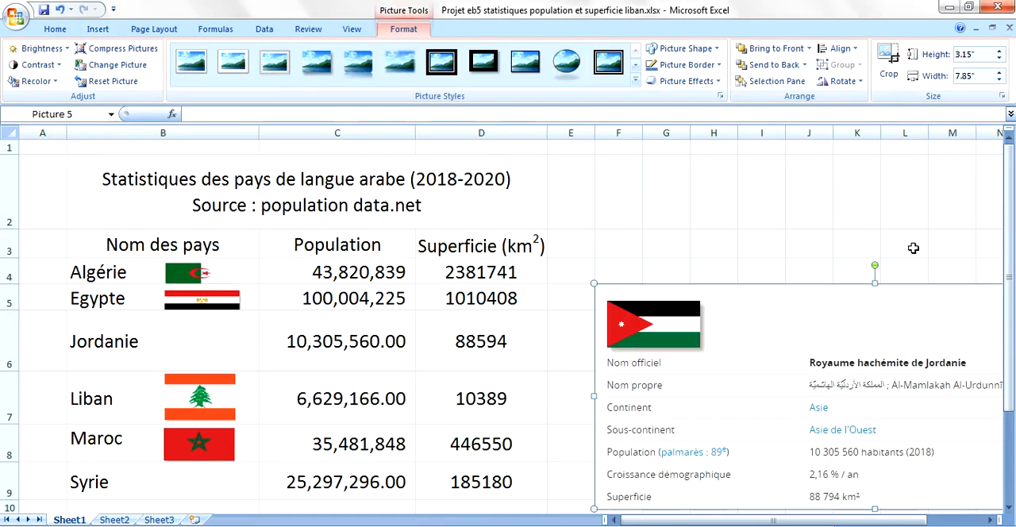
- Crop the Jordanie picture on all sides down to only the flag, about 0.68" high and 1.32" wide
{"action": "left_click", "coordinate": [888, 66]}
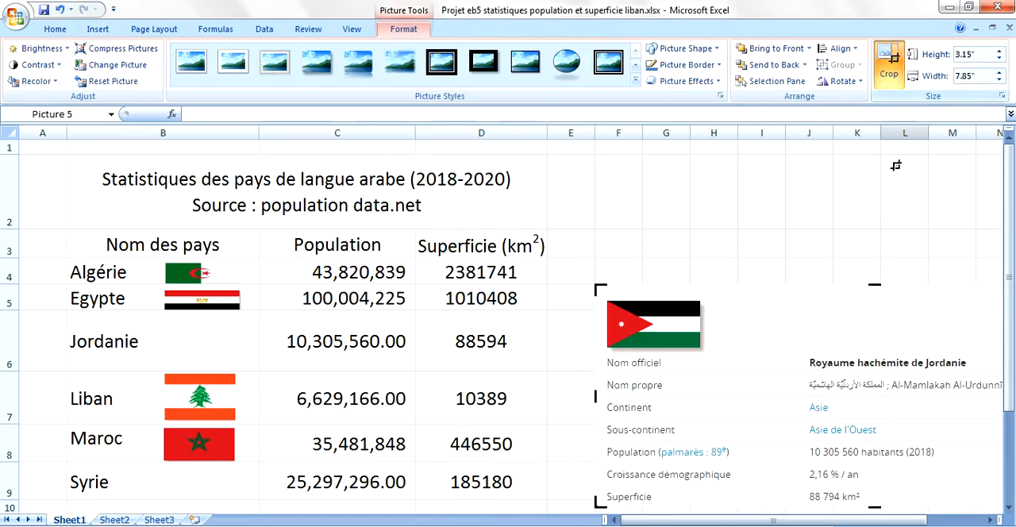
{"action": "left_click_drag", "start_coordinate": [880, 283], "coordinate": [876, 302]}
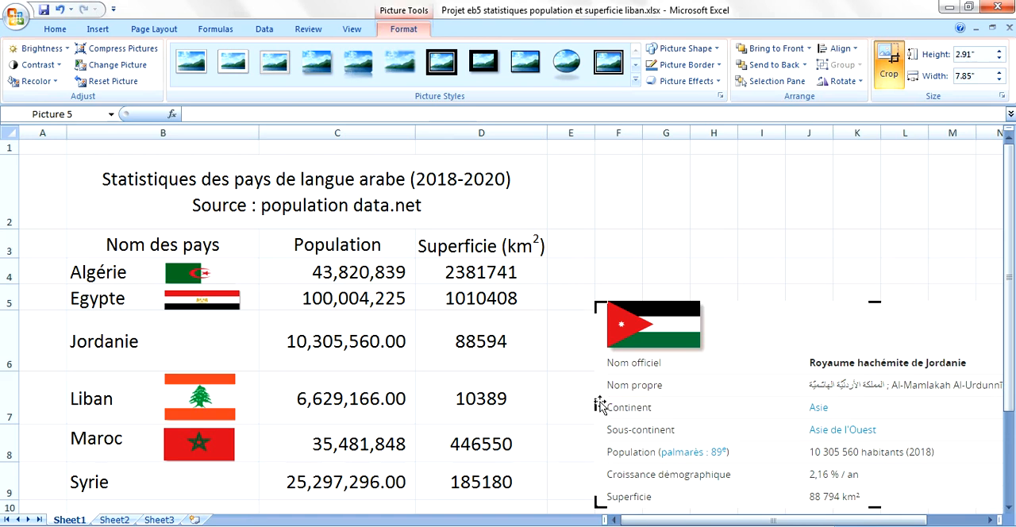
{"action": "left_click_drag", "start_coordinate": [597, 406], "coordinate": [607, 406]}
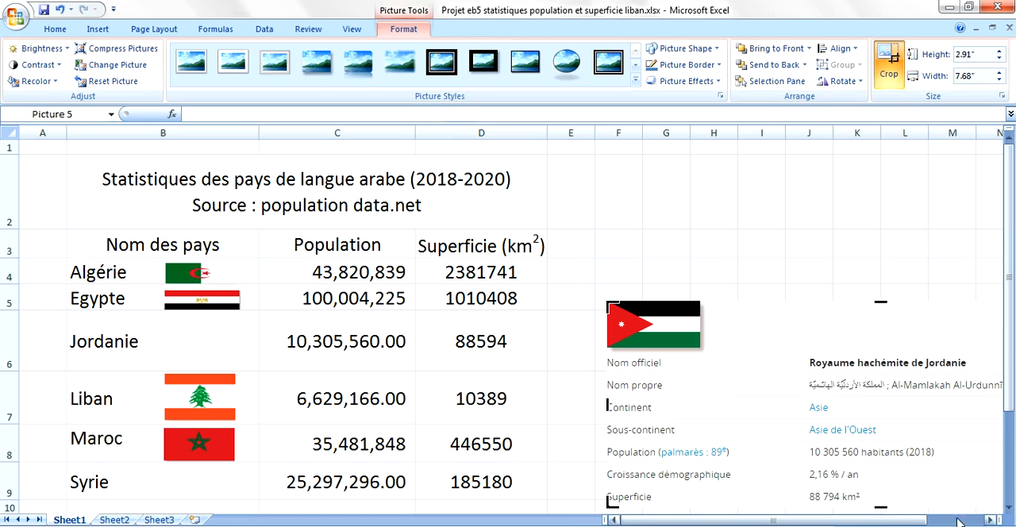
{"action": "left_click_drag", "start_coordinate": [880, 508], "coordinate": [863, 352]}
{"action": "left_click_drag", "start_coordinate": [917, 320], "coordinate": [702, 293]}
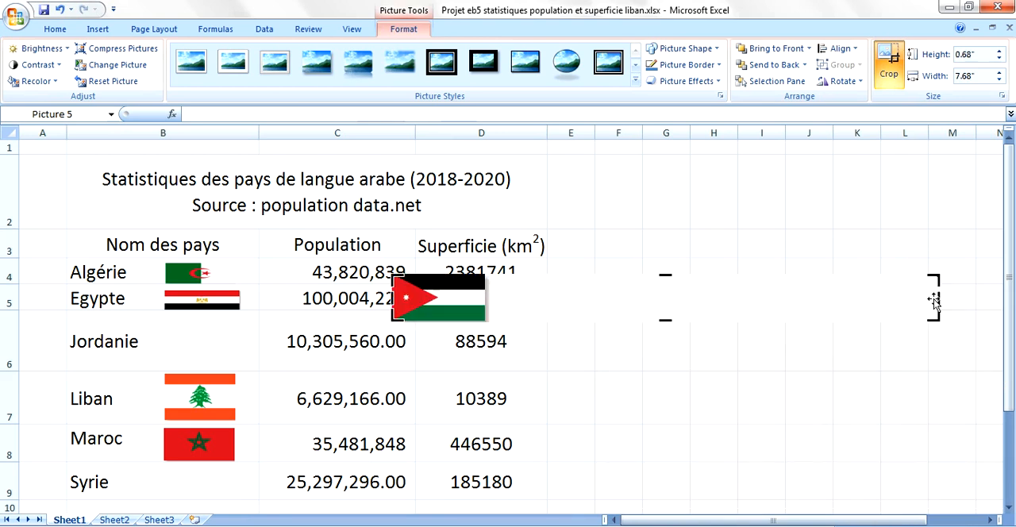
{"action": "left_click_drag", "start_coordinate": [939, 297], "coordinate": [488, 287]}
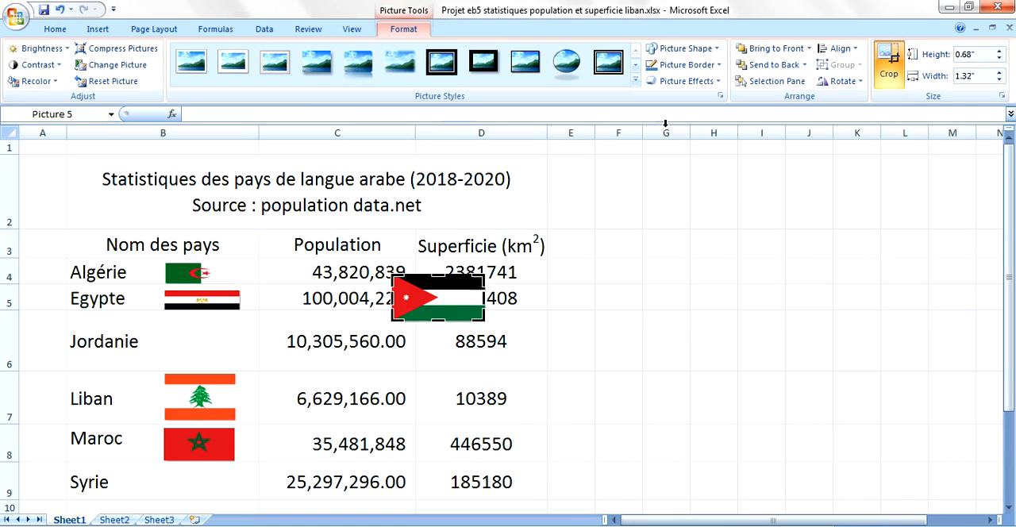
{"action": "left_click", "coordinate": [887, 67]}
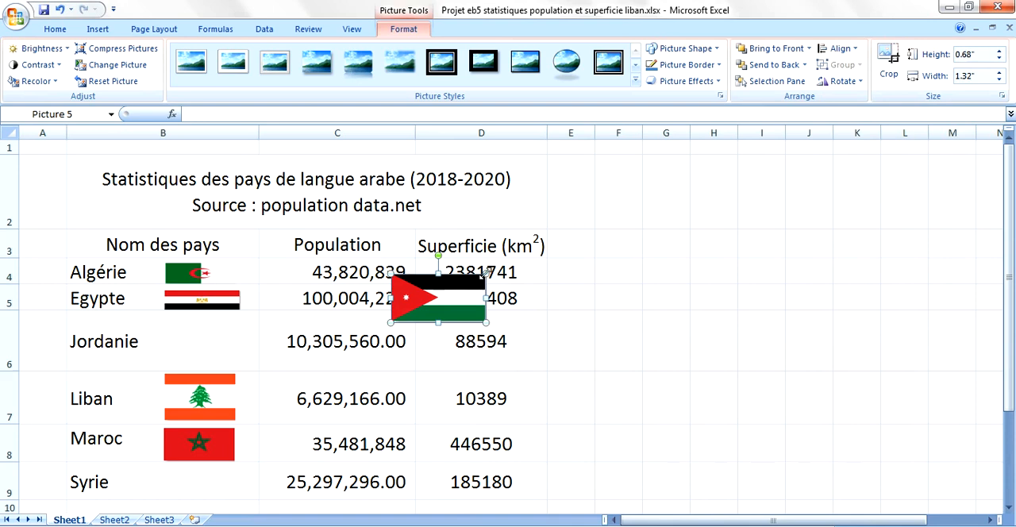
- Scale the Jordanian flag down to about 0.58" high and 1.13" wide and place it beside Jordanie in B6
{"action": "left_click_drag", "start_coordinate": [486, 274], "coordinate": [472, 281]}
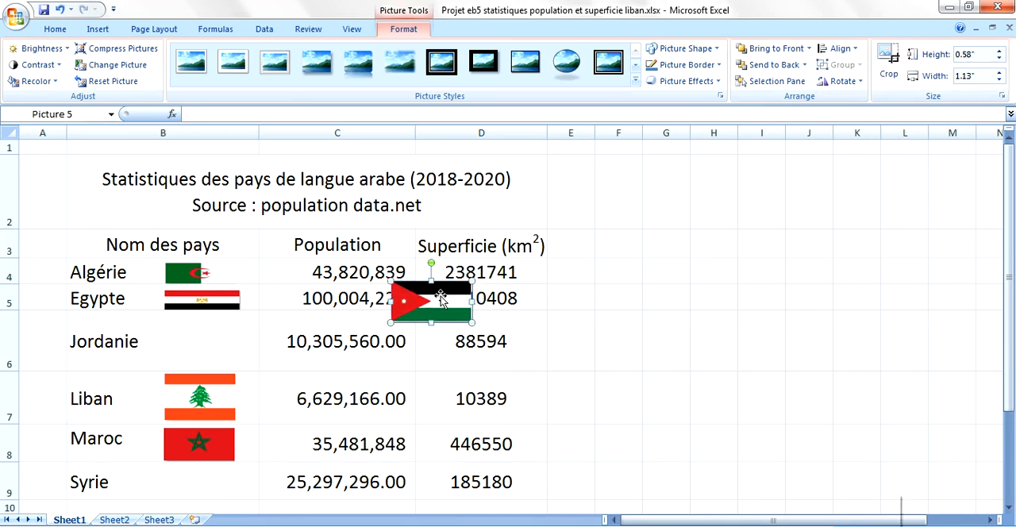
{"action": "left_click_drag", "start_coordinate": [414, 299], "coordinate": [204, 336]}
- Heighten the Egypte row and stretch the Egyptian flag vertically to about 0.46" high
{"action": "left_click_drag", "start_coordinate": [9, 308], "coordinate": [12, 332]}
{"action": "left_click", "coordinate": [201, 306]}
{"action": "left_click_drag", "start_coordinate": [200, 317], "coordinate": [201, 324]}
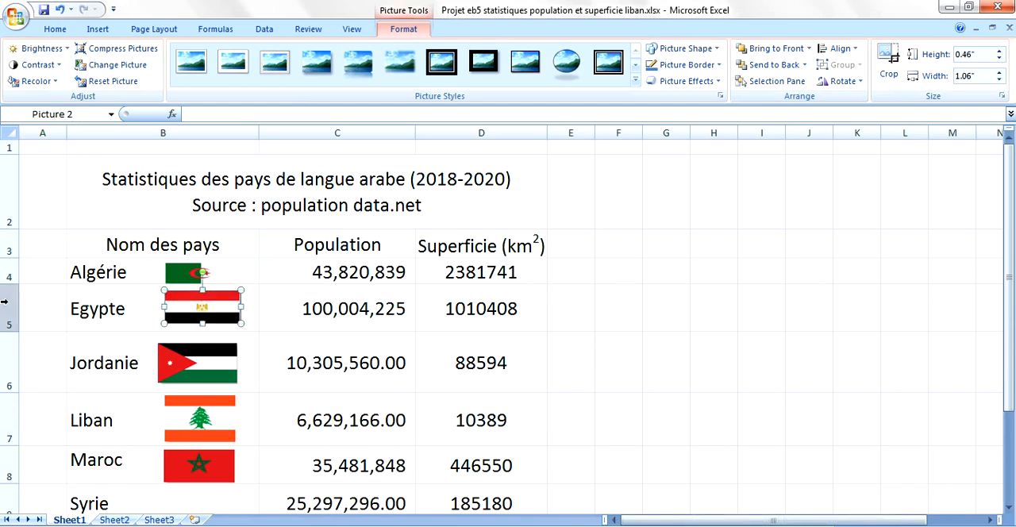
- Heighten the Algérie and Maroc rows and stretch the Algerian flag vertically to about 0.44" high
{"action": "left_click_drag", "start_coordinate": [13, 284], "coordinate": [13, 300]}
{"action": "left_click", "coordinate": [223, 272]}
{"action": "left_click_drag", "start_coordinate": [199, 283], "coordinate": [200, 294]}
{"action": "left_click_drag", "start_coordinate": [1002, 248], "coordinate": [1005, 285]}
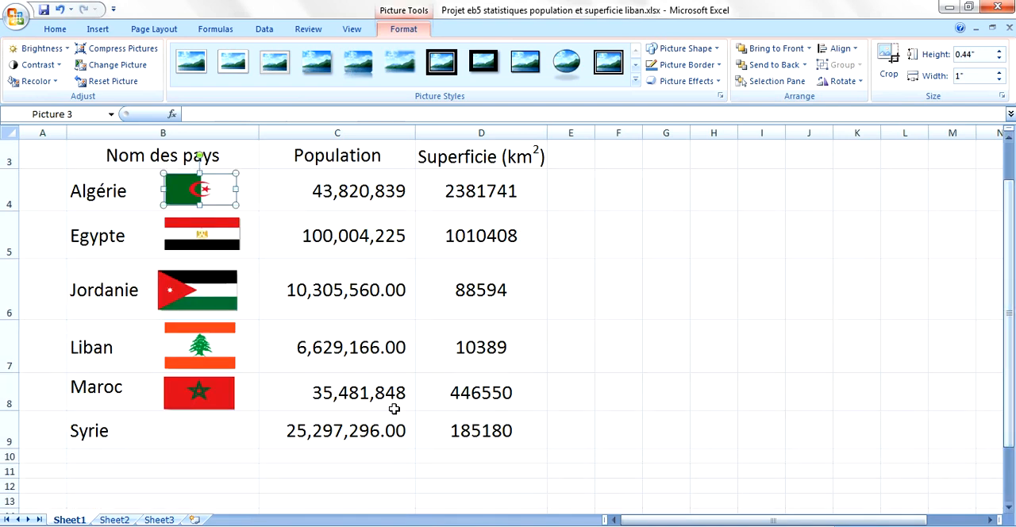
{"action": "left_click_drag", "start_coordinate": [15, 409], "coordinate": [15, 414]}
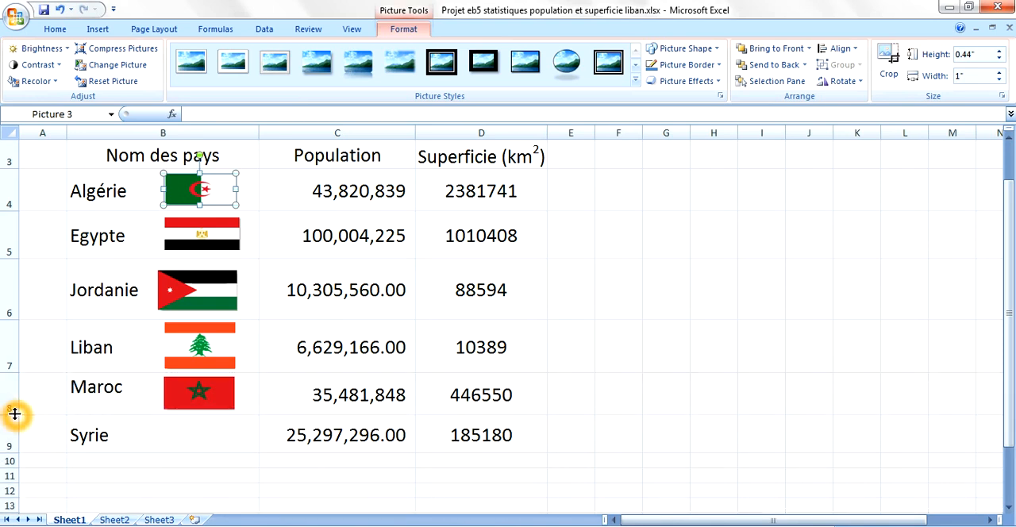
- Insert the picture syrie statistiques.png from the TRAVAUX EB5 > EXCEL folder at cell F5
{"action": "left_click", "coordinate": [623, 284]}
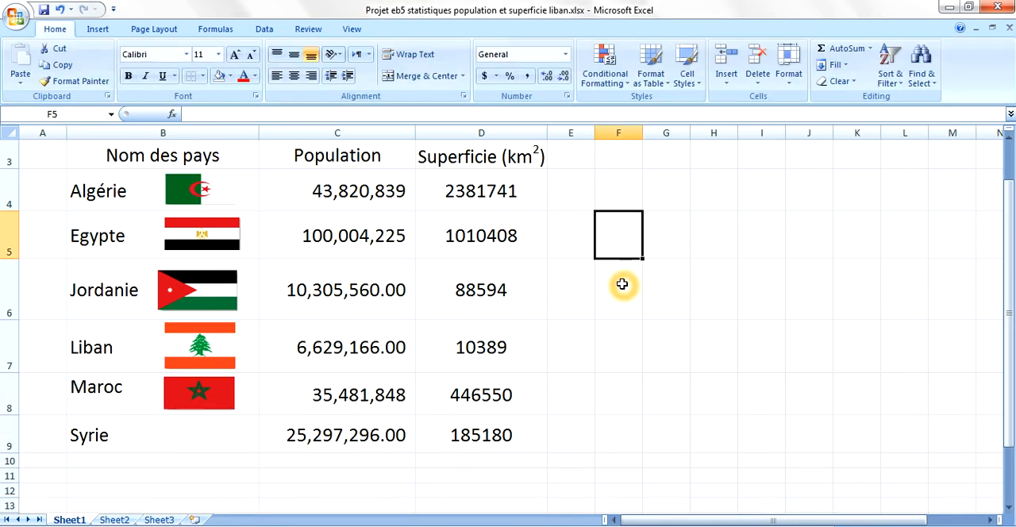
{"action": "left_click", "coordinate": [95, 29]}
{"action": "left_click", "coordinate": [109, 51]}
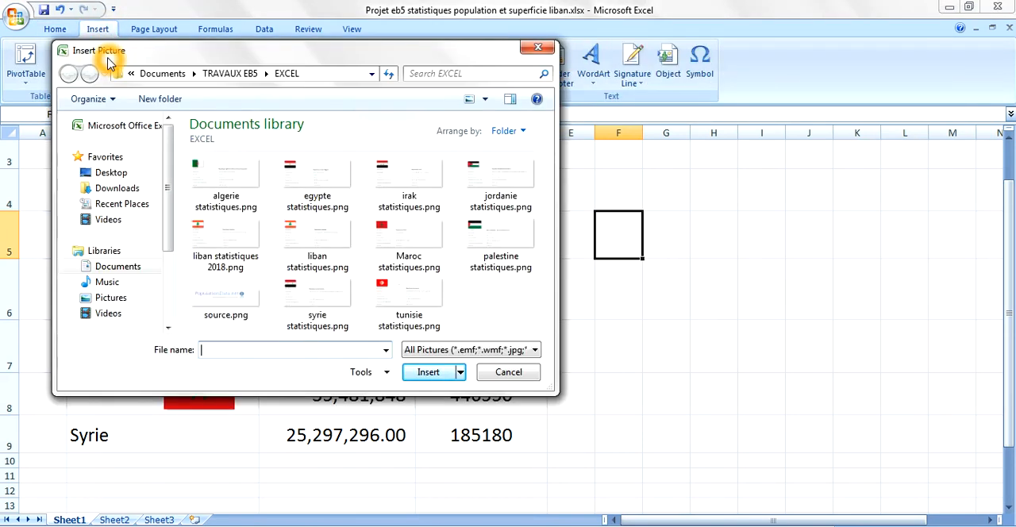
{"action": "left_click", "coordinate": [305, 300]}
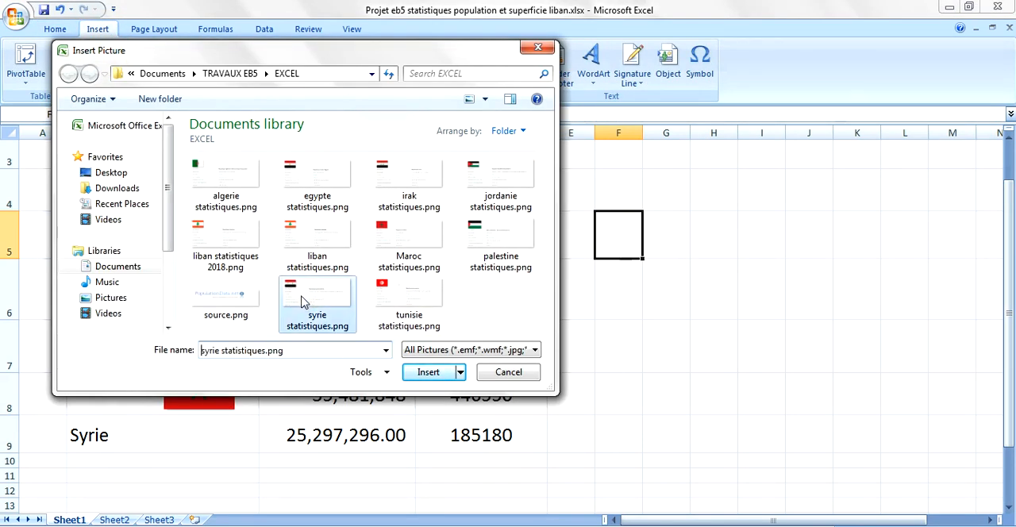
{"action": "left_click", "coordinate": [447, 379]}
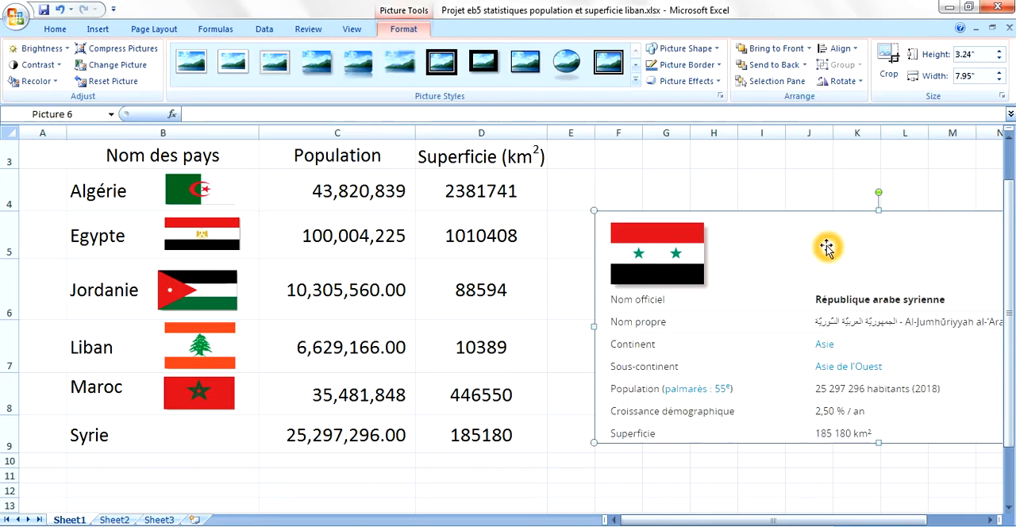
- Crop the Syrie picture on all sides down to only the flag, about 0.88" high and 1.32" wide
{"action": "left_click", "coordinate": [895, 57]}
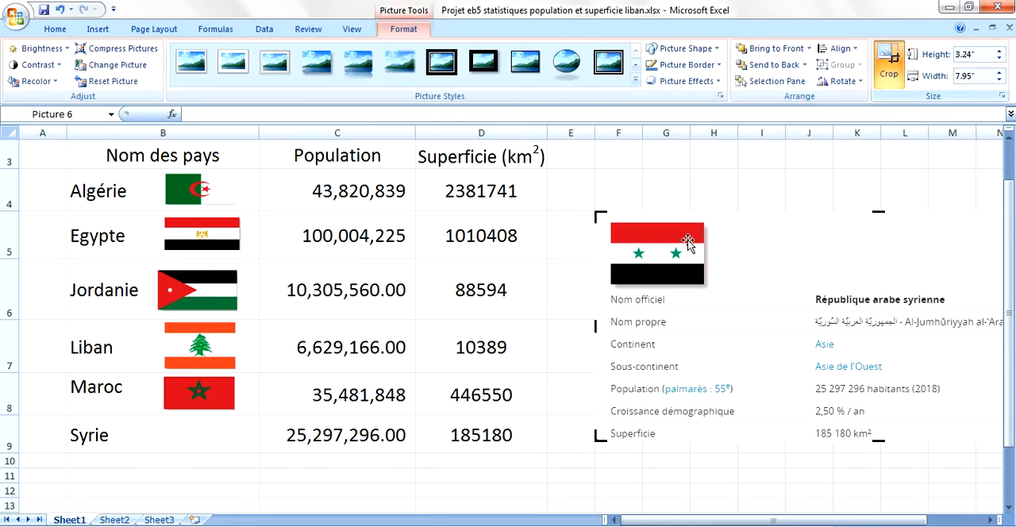
{"action": "left_click_drag", "start_coordinate": [594, 328], "coordinate": [609, 329]}
{"action": "left_click_drag", "start_coordinate": [888, 442], "coordinate": [885, 288]}
{"action": "left_click_drag", "start_coordinate": [889, 213], "coordinate": [887, 224]}
{"action": "left_click_drag", "start_coordinate": [923, 254], "coordinate": [692, 255]}
{"action": "left_click_drag", "start_coordinate": [897, 255], "coordinate": [474, 251]}
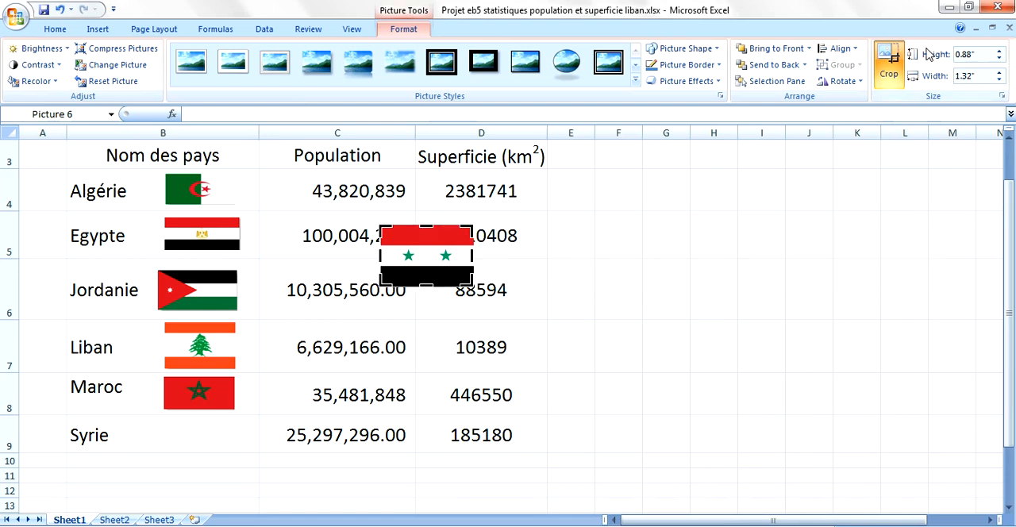
{"action": "left_click", "coordinate": [889, 66]}
- Scale the Syrian flag to about 0.65" high and 0.98" wide and fit it beside Syrie in a heightened row 9
{"action": "left_click_drag", "start_coordinate": [474, 225], "coordinate": [449, 241]}
{"action": "left_click_drag", "start_coordinate": [414, 269], "coordinate": [194, 428]}
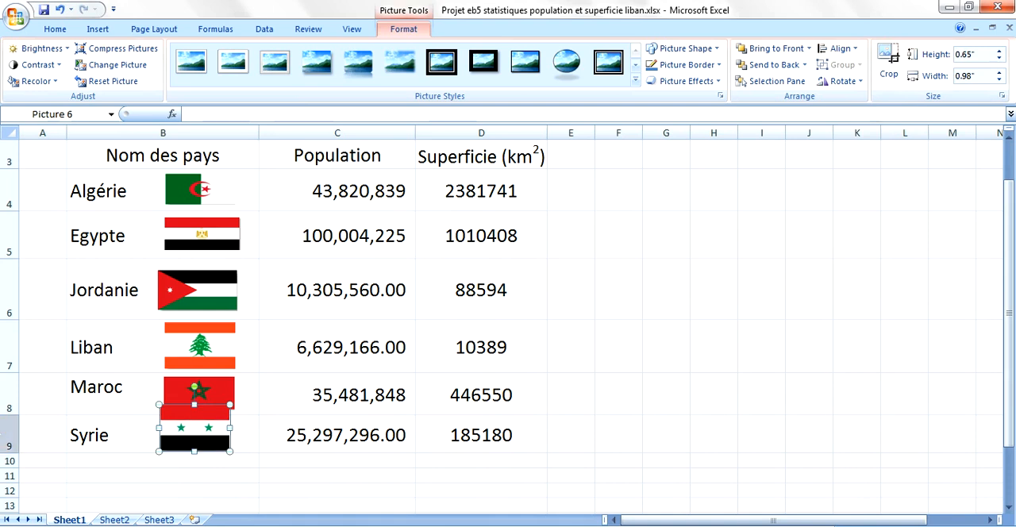
{"action": "mouse_move", "coordinate": [14, 466]}
{"action": "left_mouse_down"}
{"action": "mouse_move", "coordinate": [14, 455]}
{"action": "mouse_move", "coordinate": [12, 466]}
{"action": "left_mouse_up"}
{"action": "left_click_drag", "start_coordinate": [205, 427], "coordinate": [206, 437]}
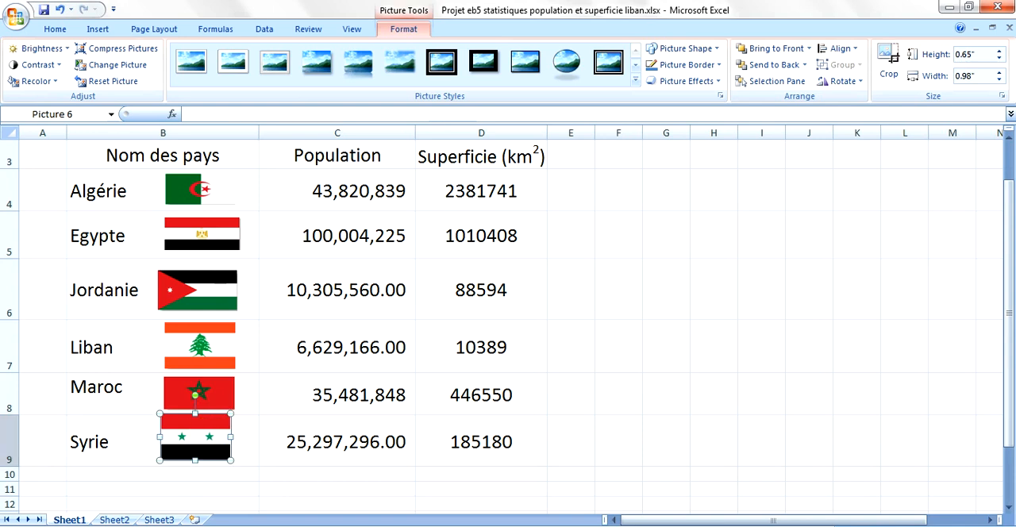
{"action": "left_click_drag", "start_coordinate": [12, 466], "coordinate": [12, 472]}
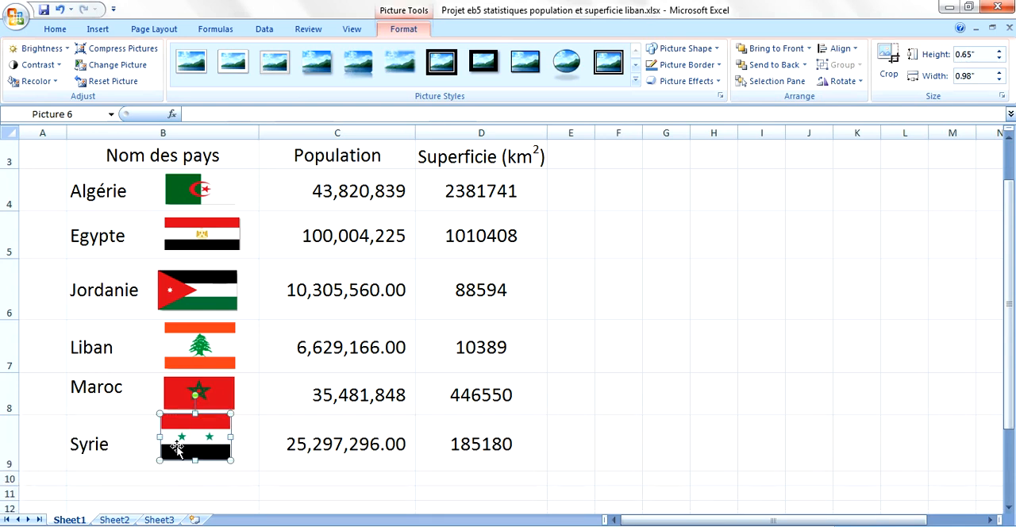
{"action": "left_click_drag", "start_coordinate": [182, 448], "coordinate": [183, 454]}
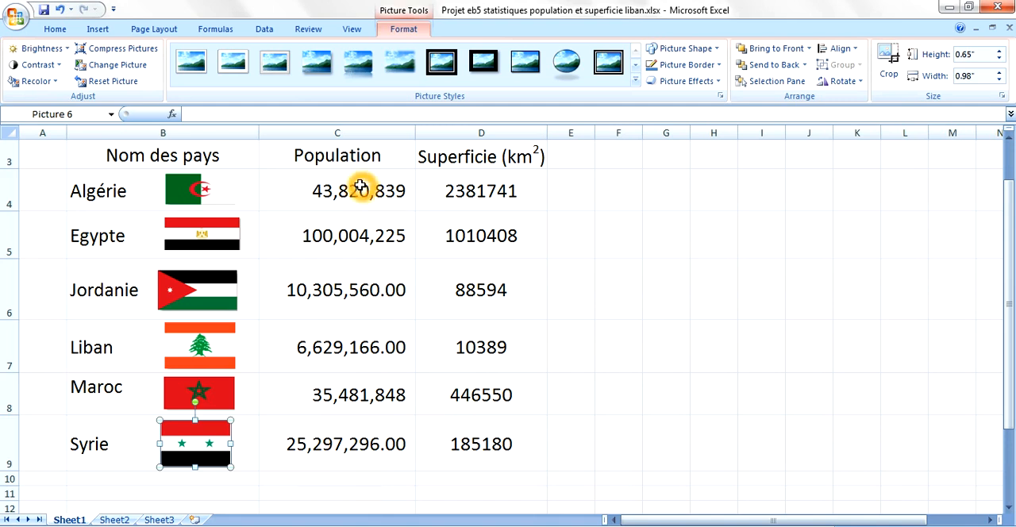
- Remove the decimal places from the population values of Jordanie, Liban and Syrie in C6, C7 and C9
{"action": "left_click", "coordinate": [387, 285]}
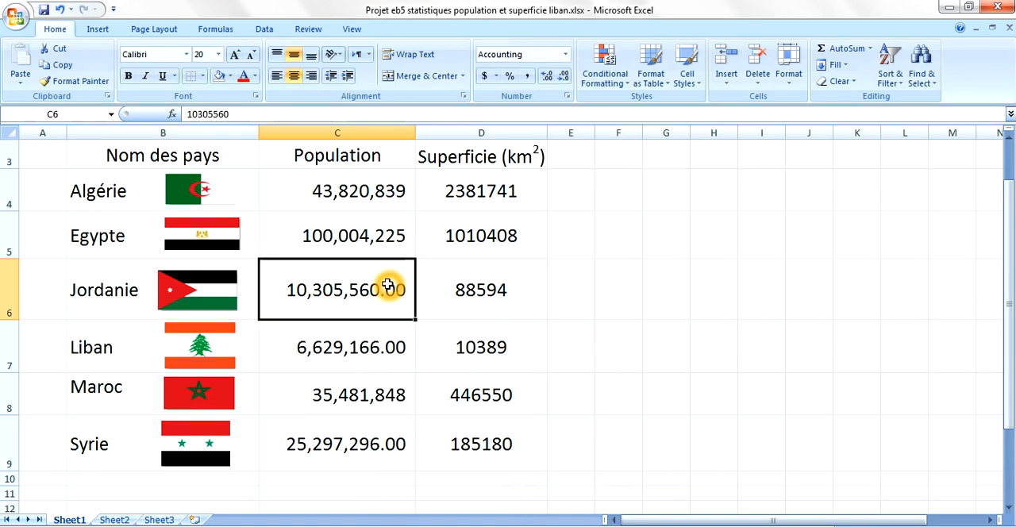
{"action": "left_click_drag", "start_coordinate": [385, 315], "coordinate": [384, 341]}
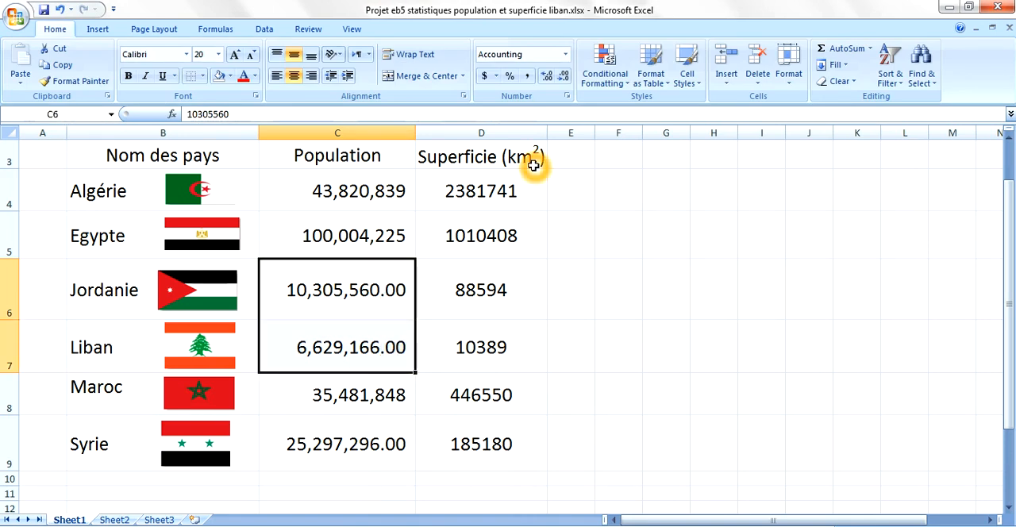
{"action": "left_click", "coordinate": [565, 79]}
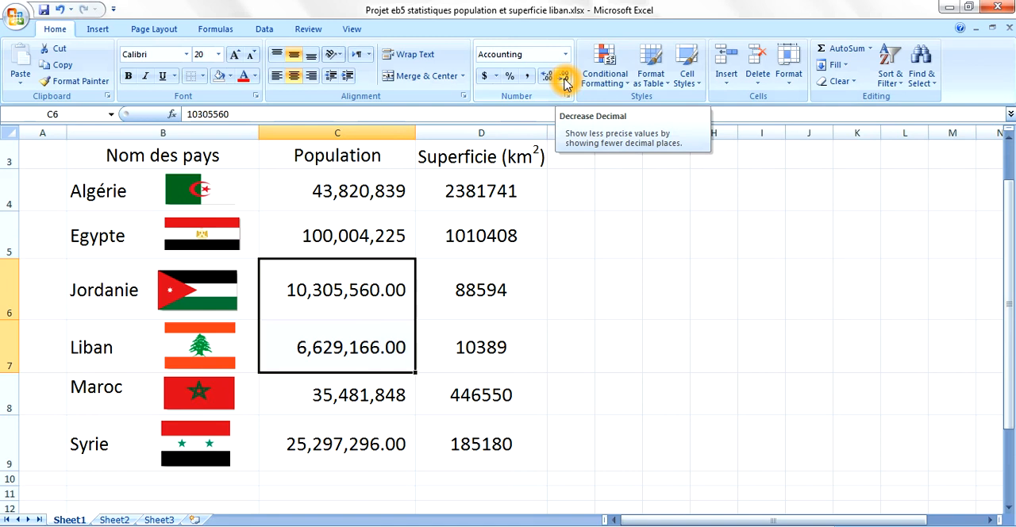
{"action": "left_click", "coordinate": [565, 80]}
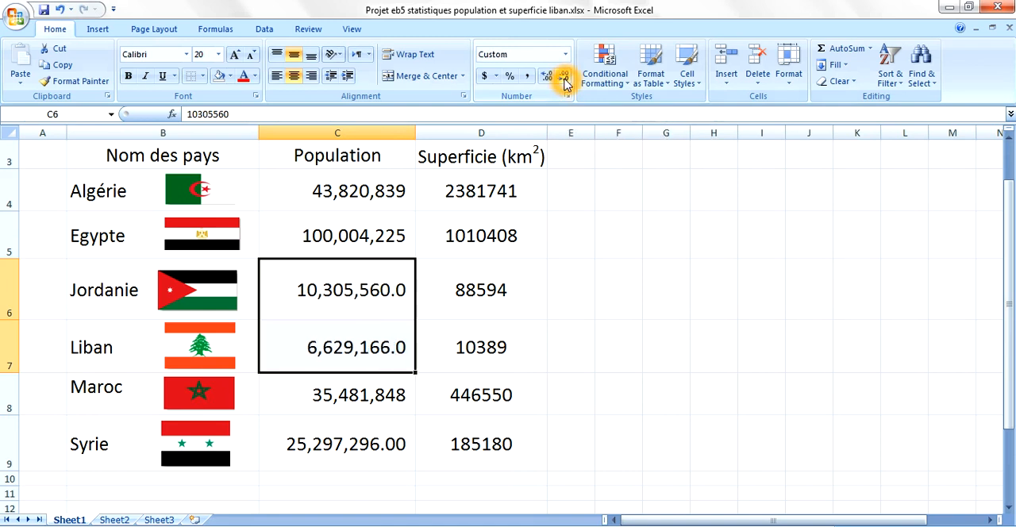
{"action": "left_click", "coordinate": [564, 79]}
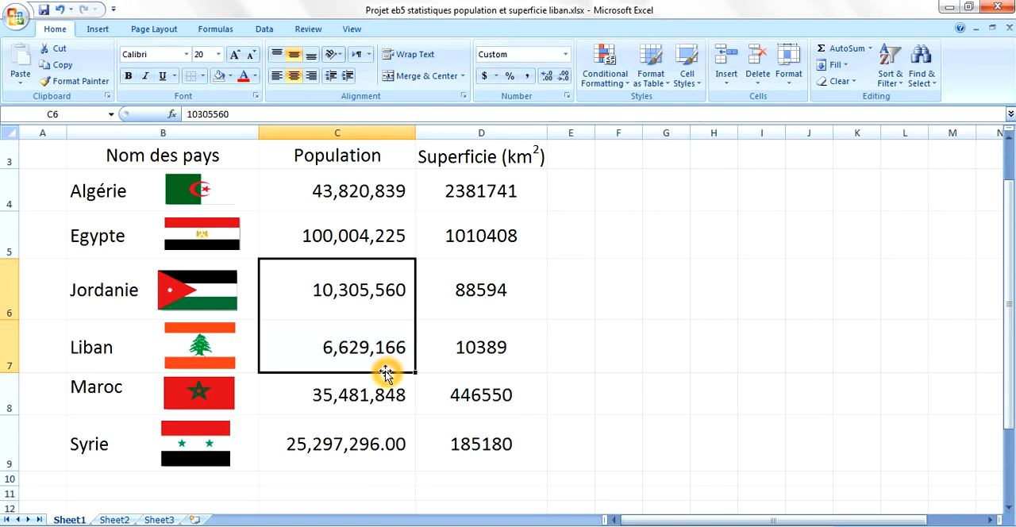
{"action": "left_click", "coordinate": [389, 449]}
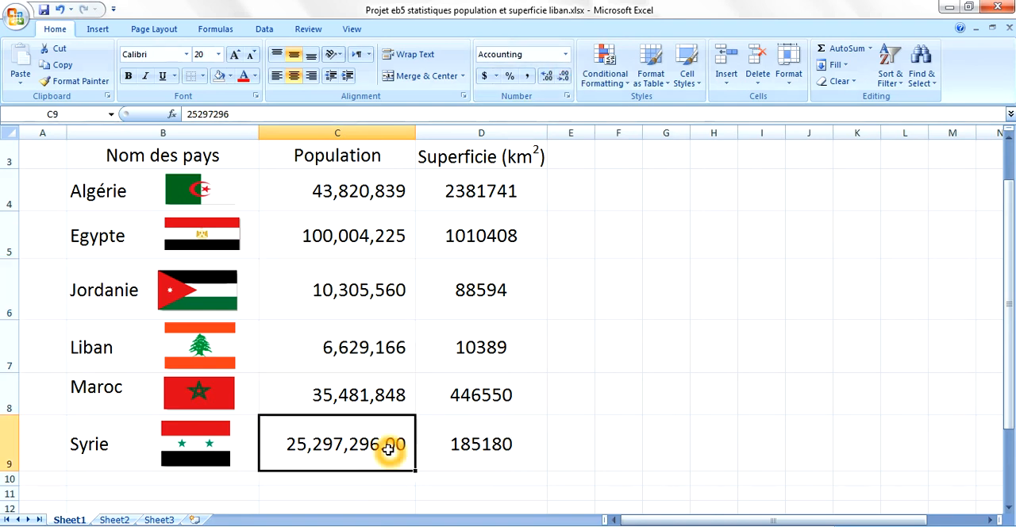
{"action": "left_click", "coordinate": [568, 77]}
{"action": "left_click", "coordinate": [569, 78]}
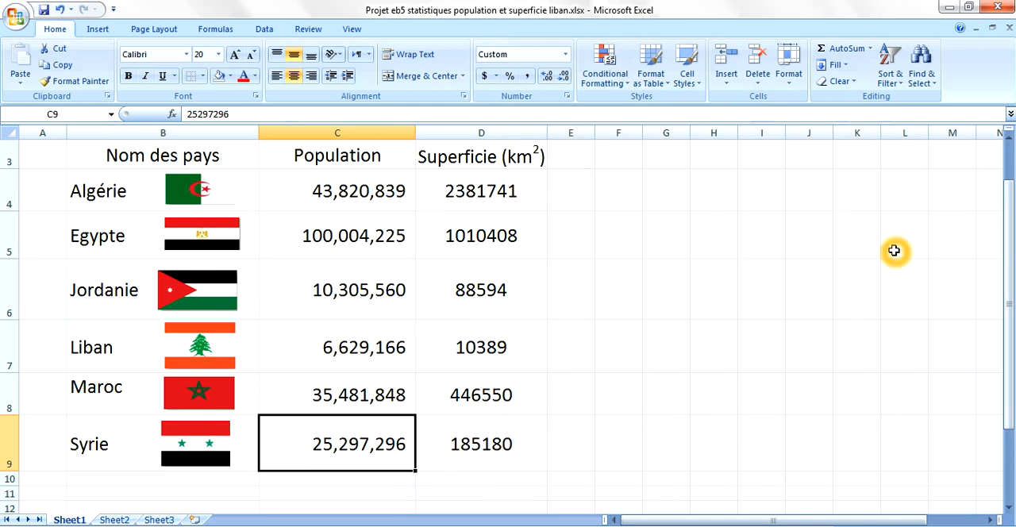
- Fill the merged title cell B2 with the standard yellow color
{"action": "left_click_drag", "start_coordinate": [1007, 282], "coordinate": [1011, 248]}
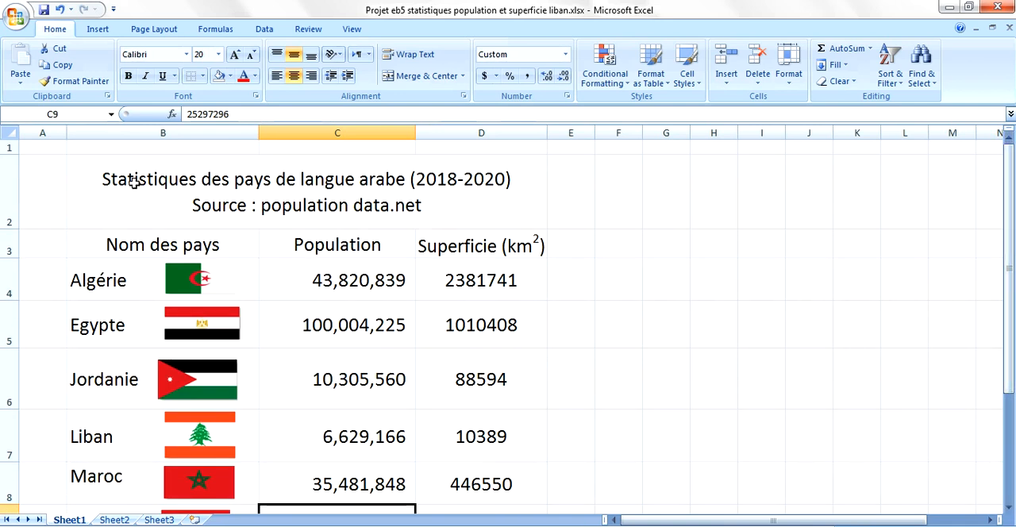
{"action": "left_click", "coordinate": [110, 180]}
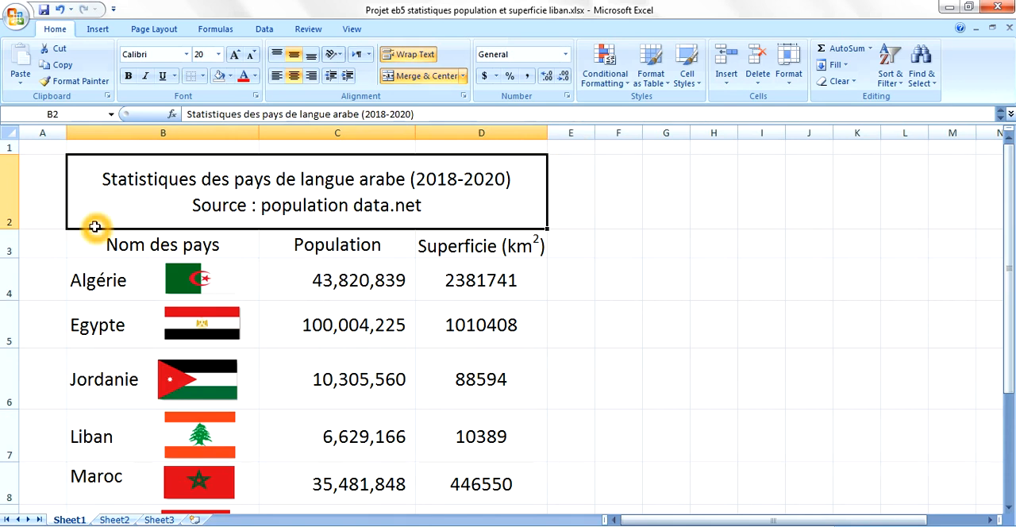
{"action": "left_click", "coordinate": [231, 79]}
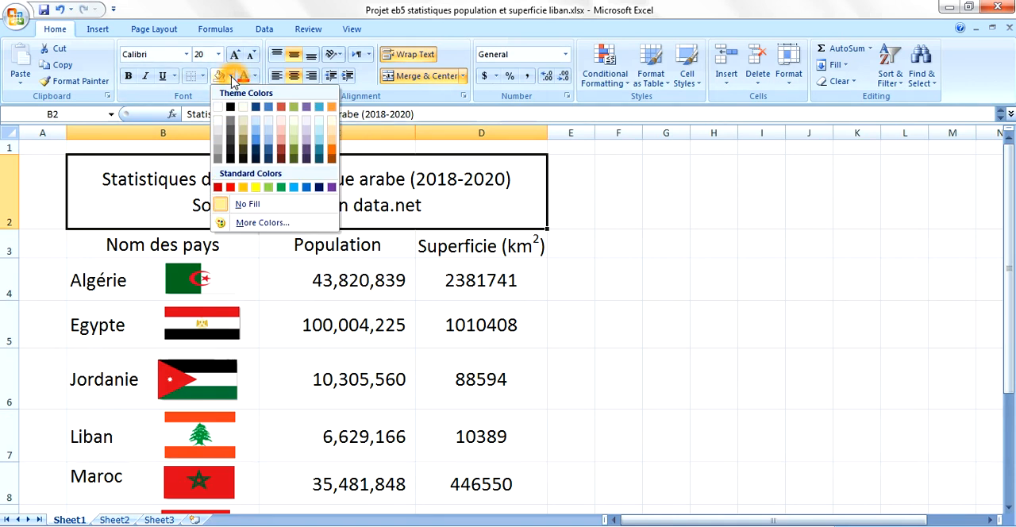
{"action": "left_click", "coordinate": [256, 190]}
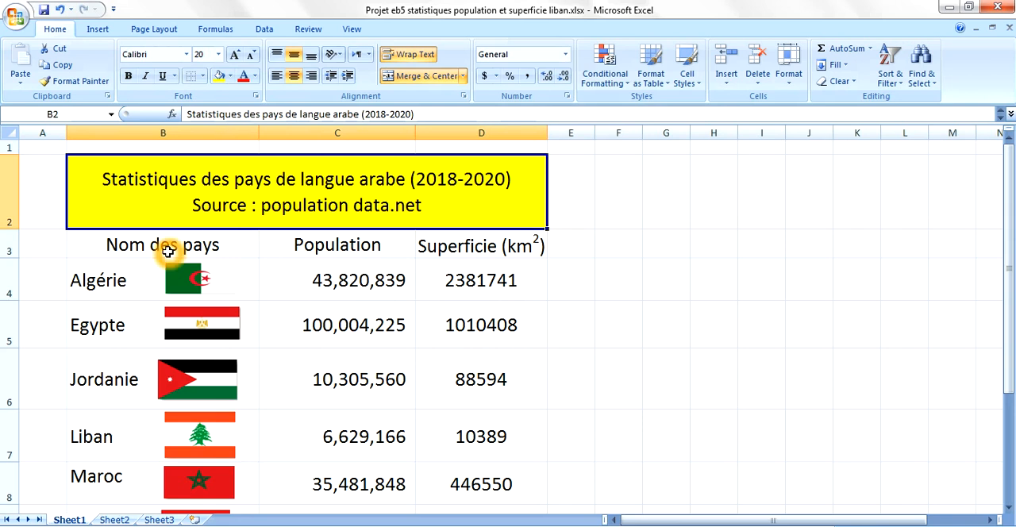
- Fill the country name column B3:B9, including its heading, with the standard light green color
{"action": "left_click_drag", "start_coordinate": [167, 242], "coordinate": [159, 447]}
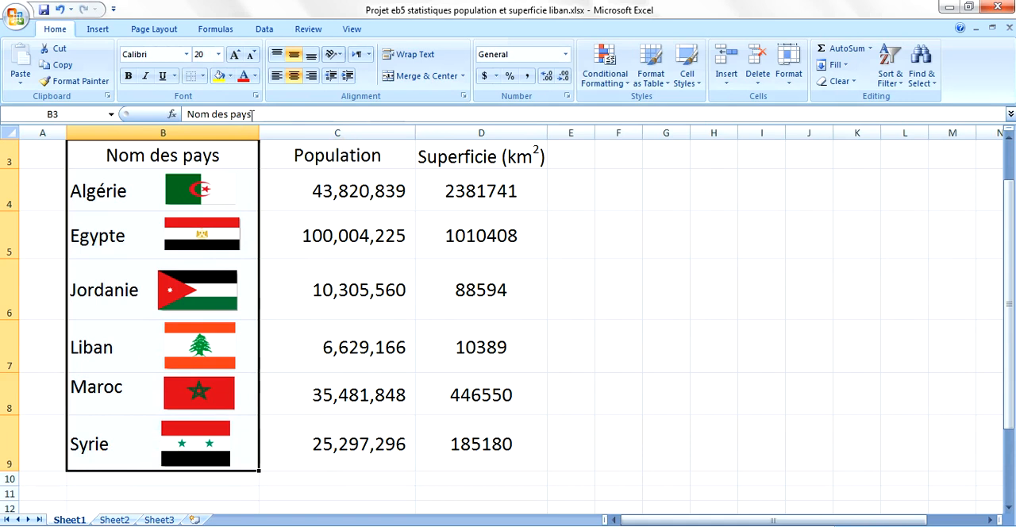
{"action": "left_click", "coordinate": [230, 77]}
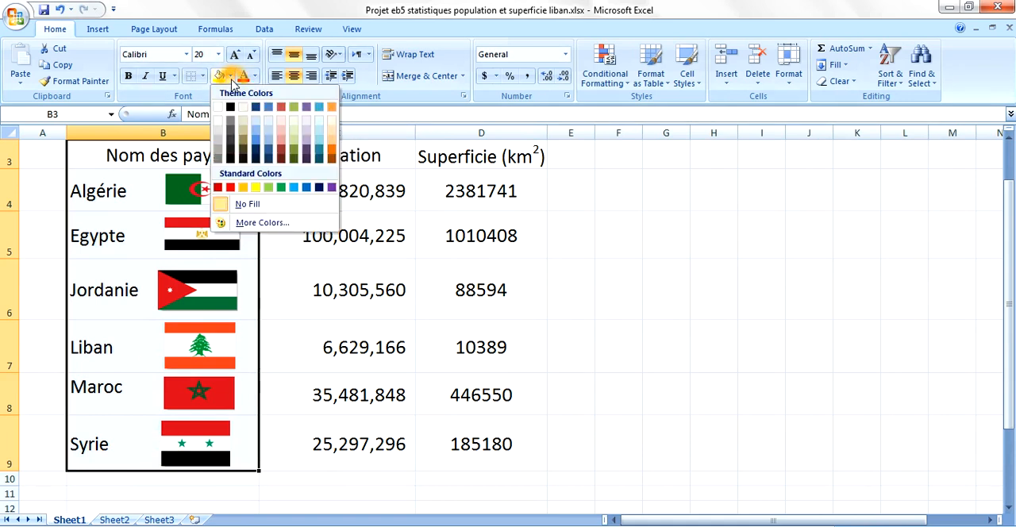
{"action": "left_click", "coordinate": [268, 187]}
{"action": "double_click", "coordinate": [342, 164]}
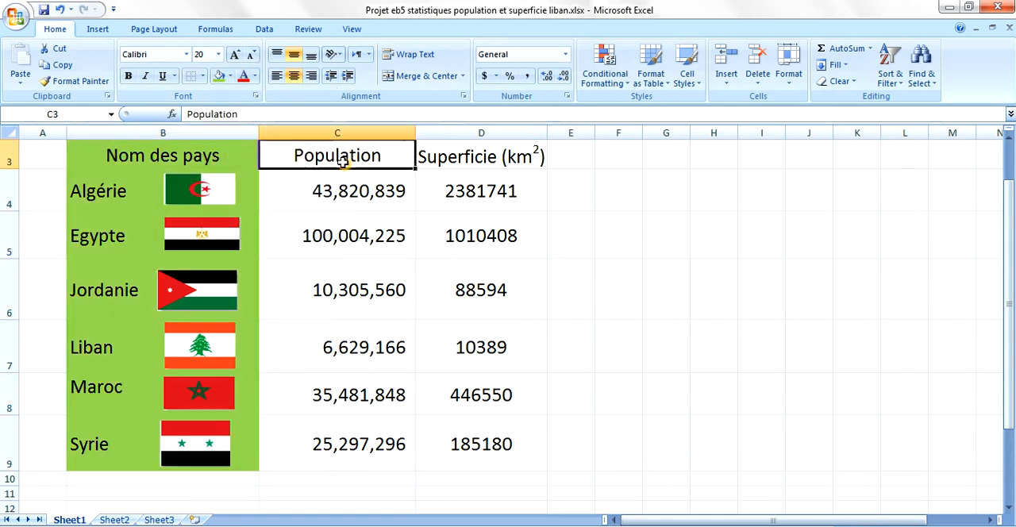
{"action": "left_click_drag", "start_coordinate": [341, 164], "coordinate": [323, 402]}
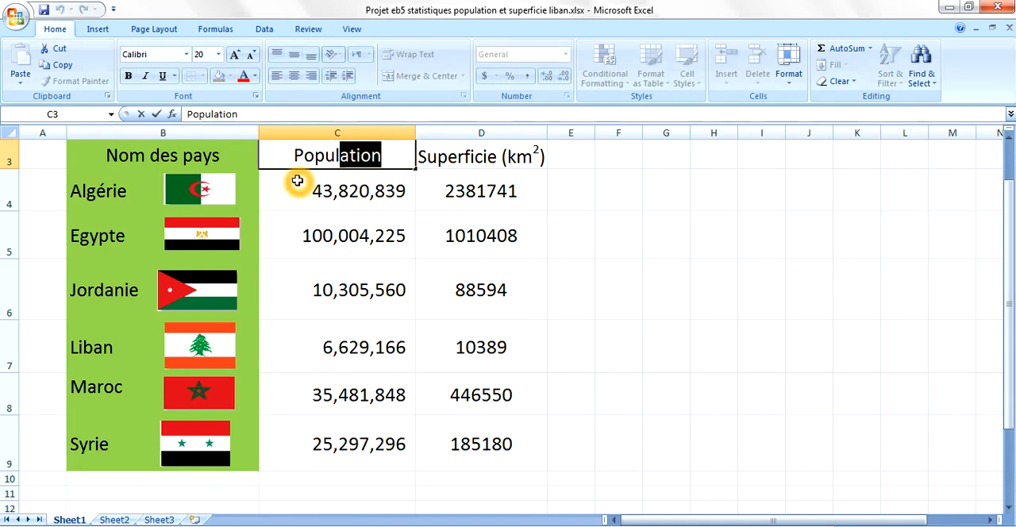
{"action": "left_click_drag", "start_coordinate": [274, 158], "coordinate": [286, 184]}
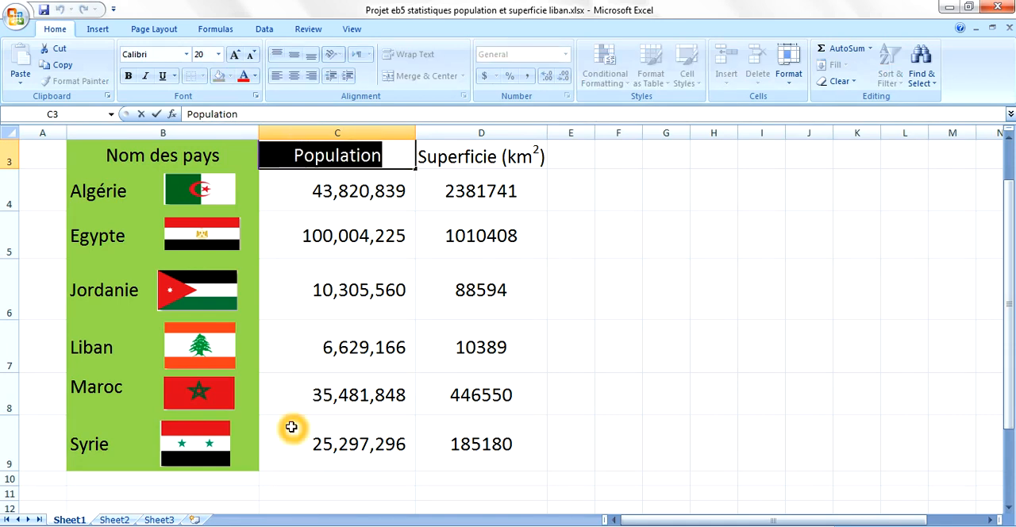
- Fill the Population column C3:C9 with the standard light blue color
{"action": "left_click_drag", "start_coordinate": [291, 466], "coordinate": [305, 167]}
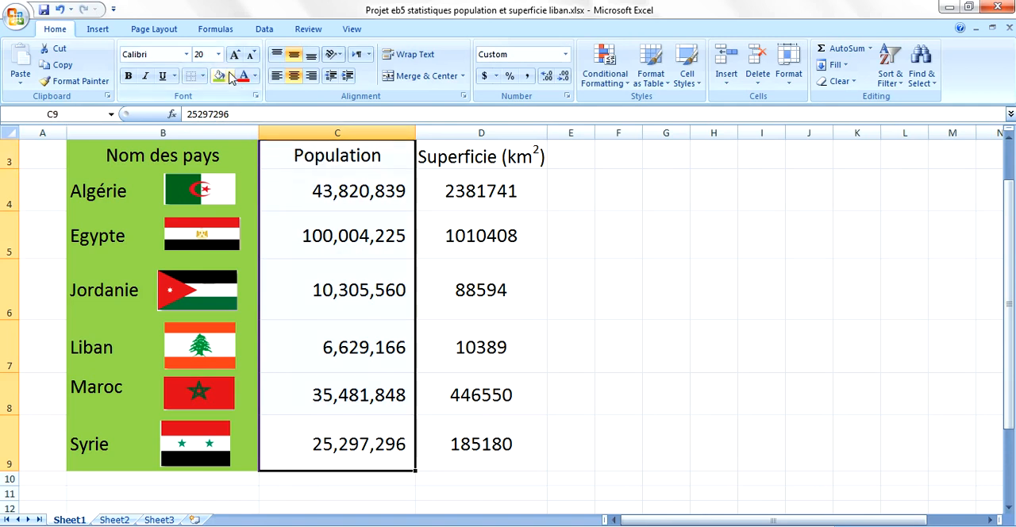
{"action": "left_click", "coordinate": [229, 76]}
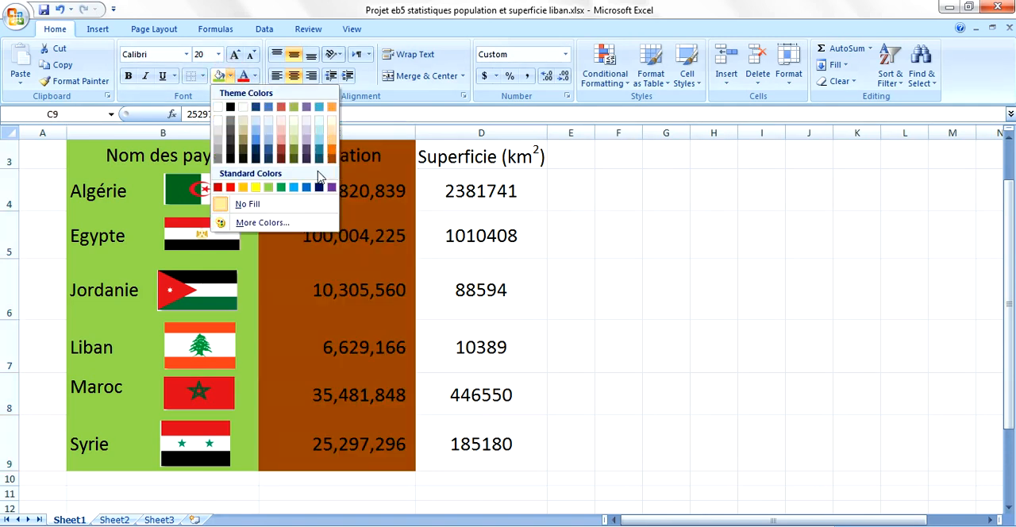
{"action": "left_click", "coordinate": [294, 187]}
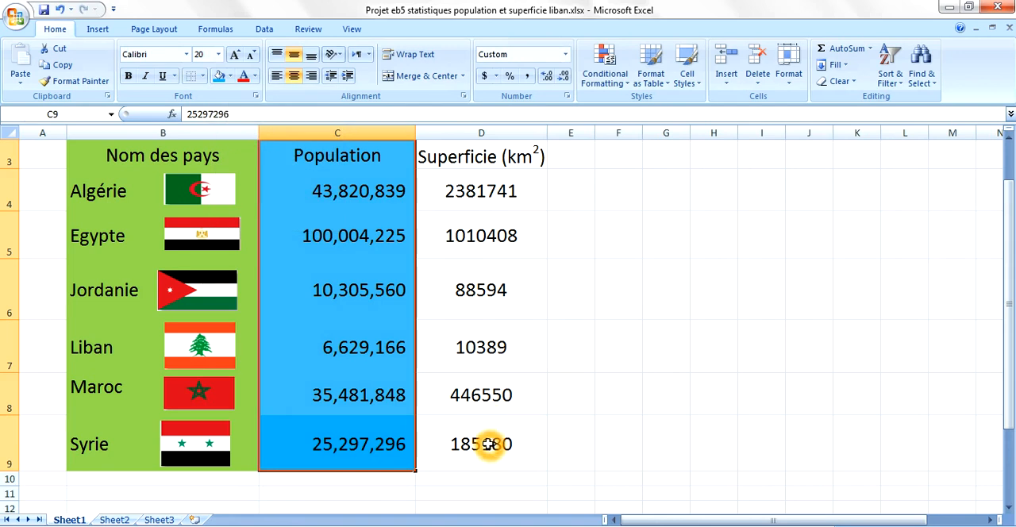
- Fill the Superficie column D3:D9 with the standard orange color
{"action": "left_click", "coordinate": [490, 445]}
{"action": "left_click_drag", "start_coordinate": [490, 445], "coordinate": [489, 277]}
{"action": "left_click", "coordinate": [490, 159]}
{"action": "left_click_drag", "start_coordinate": [490, 157], "coordinate": [480, 435]}
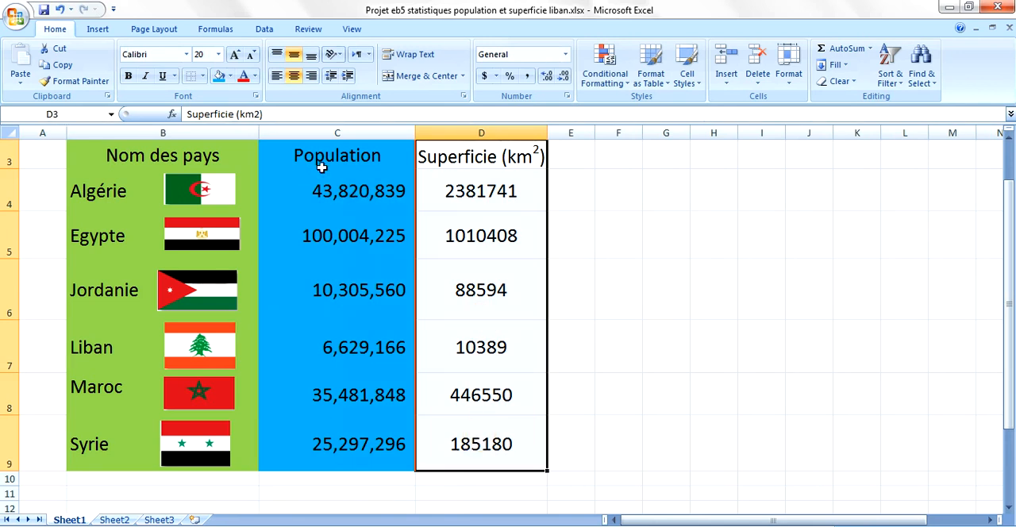
{"action": "left_click", "coordinate": [230, 76]}
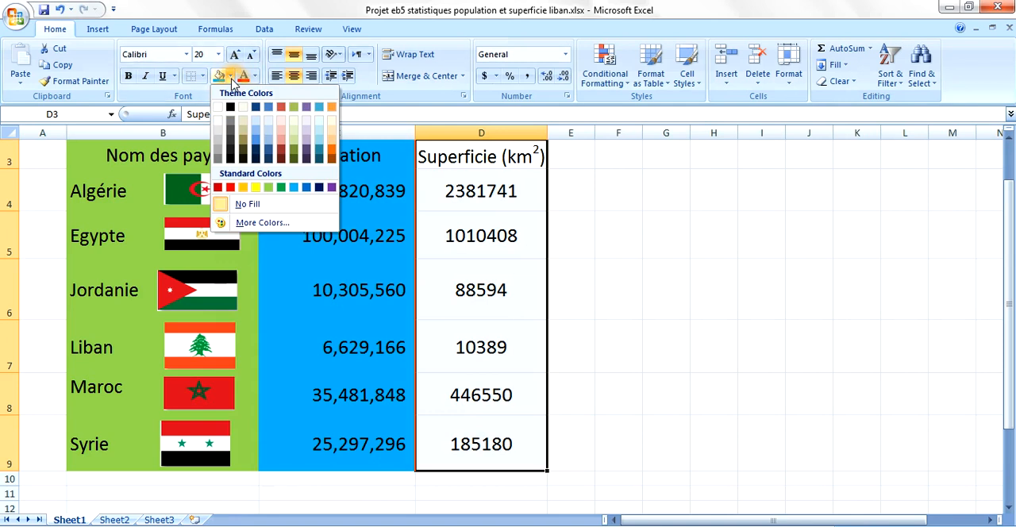
{"action": "left_click", "coordinate": [243, 187]}
{"action": "left_click", "coordinate": [651, 287]}
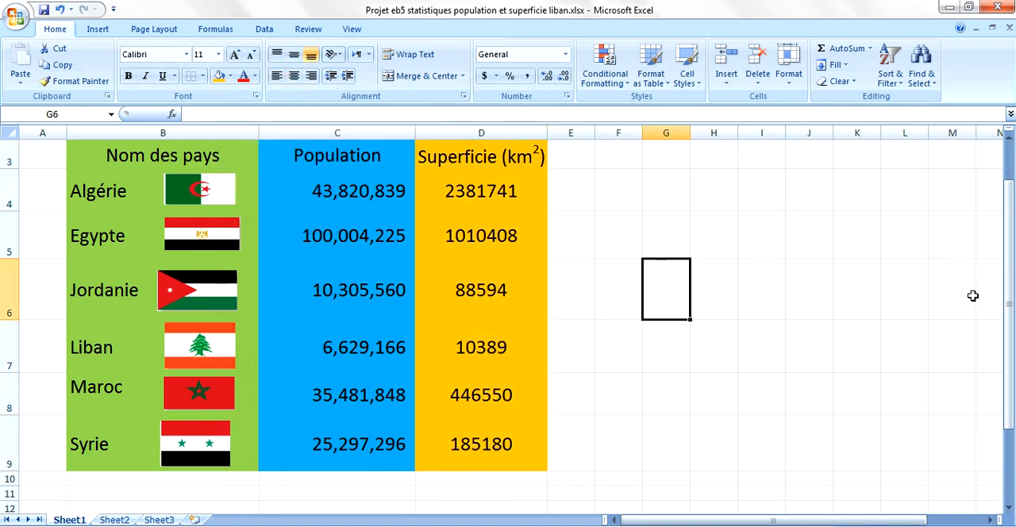
- Apply all borders to the whole table from the title cell B2 down to D9
{"action": "left_click_drag", "start_coordinate": [1011, 307], "coordinate": [1011, 297]}
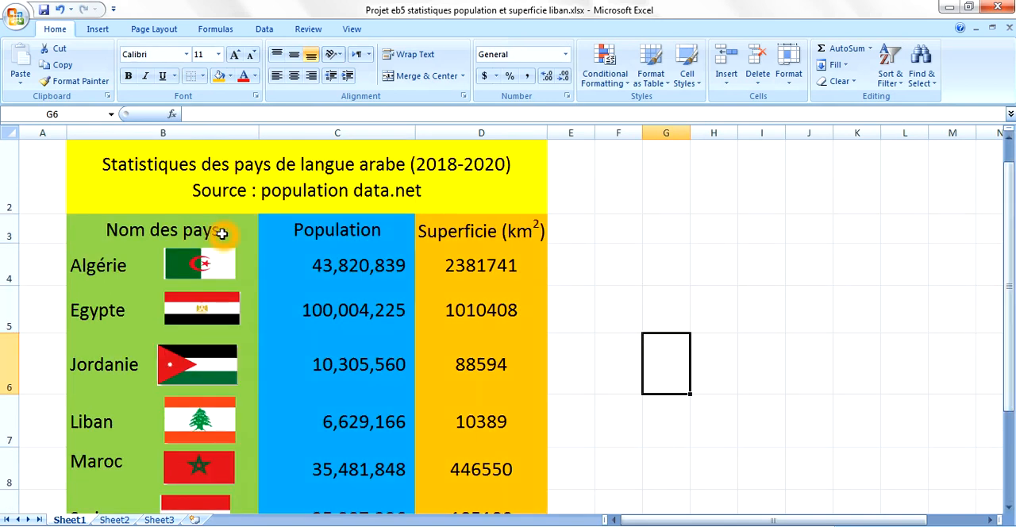
{"action": "left_click", "coordinate": [77, 156]}
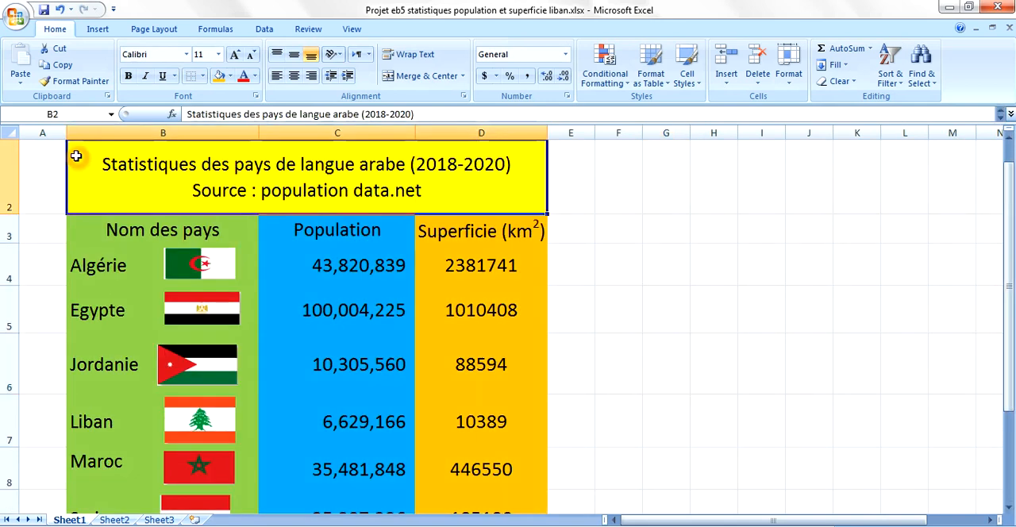
{"action": "left_click_drag", "start_coordinate": [144, 184], "coordinate": [296, 463]}
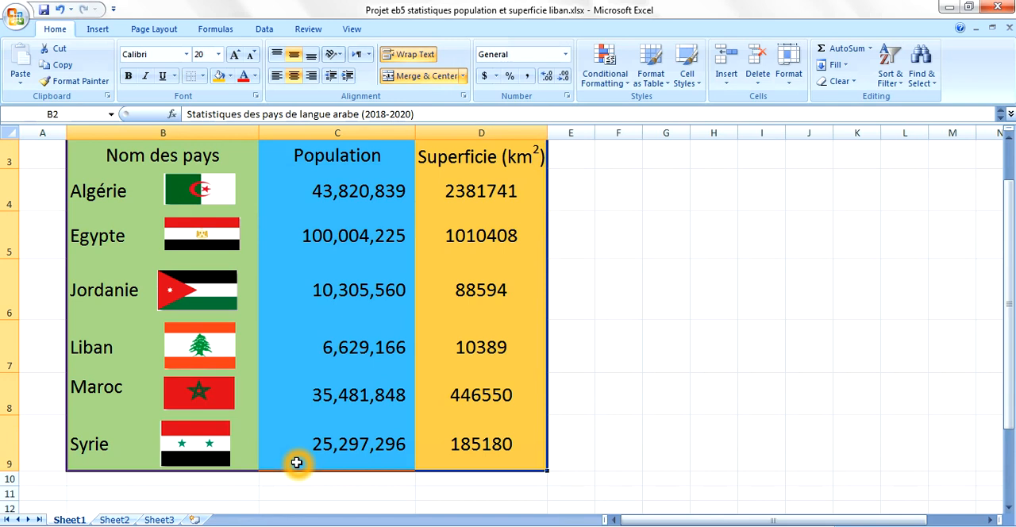
{"action": "left_click", "coordinate": [204, 77]}
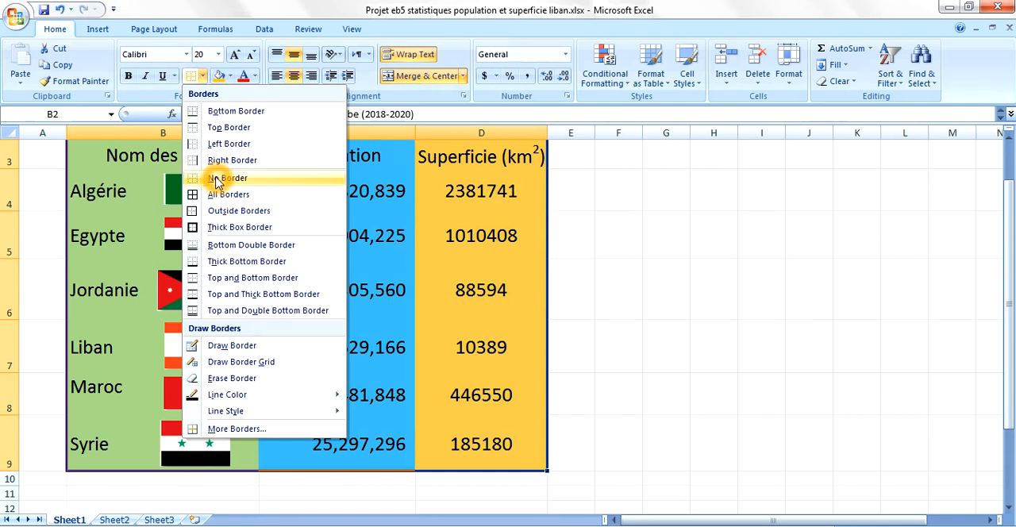
{"action": "left_click", "coordinate": [224, 203]}
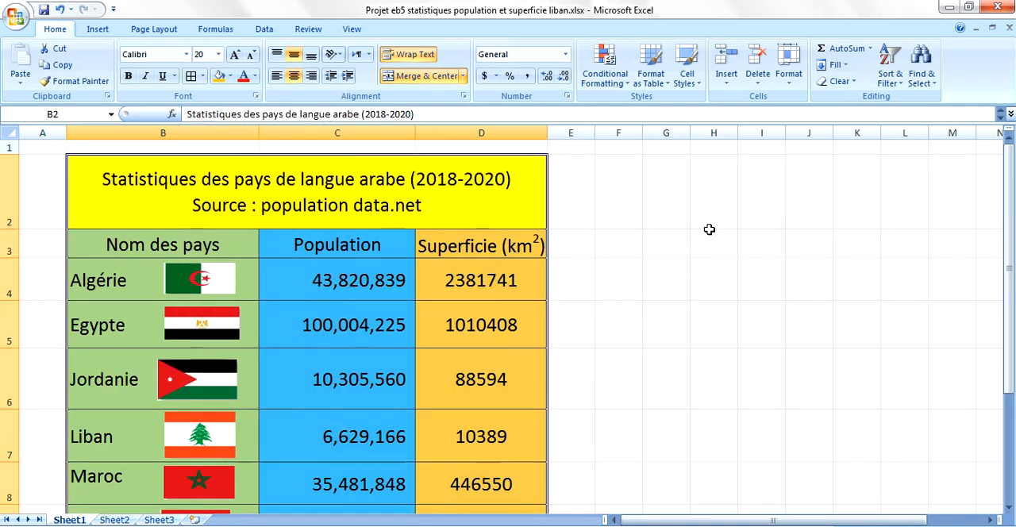
- Set the font size of the empty cells B10:D10 below the table to 20
{"action": "left_click_drag", "start_coordinate": [1007, 262], "coordinate": [1006, 314]}
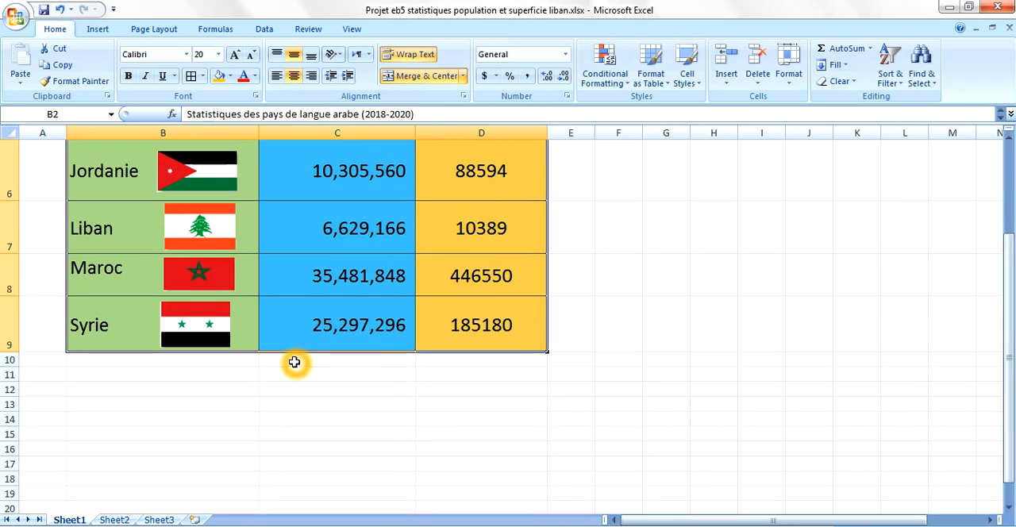
{"action": "left_click", "coordinate": [212, 359]}
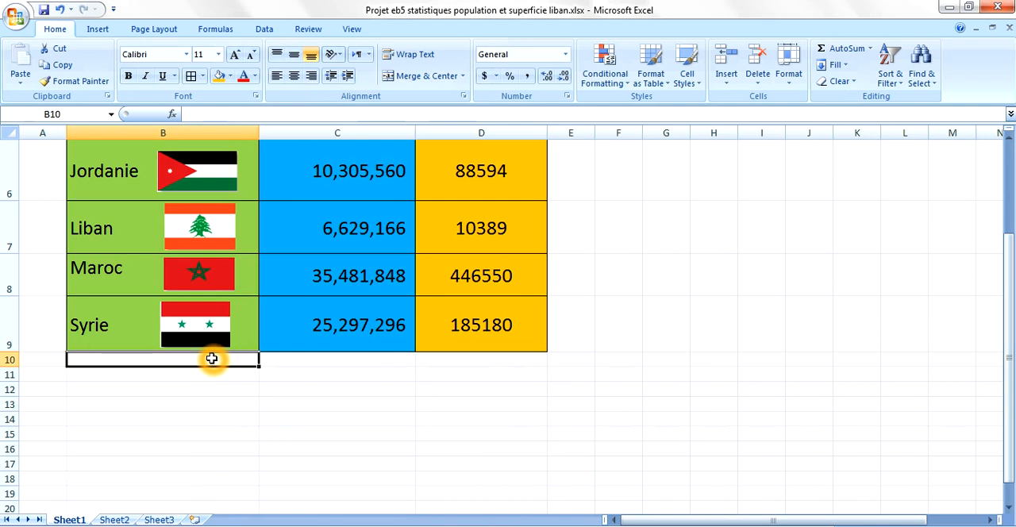
{"action": "left_click_drag", "start_coordinate": [212, 359], "coordinate": [436, 361]}
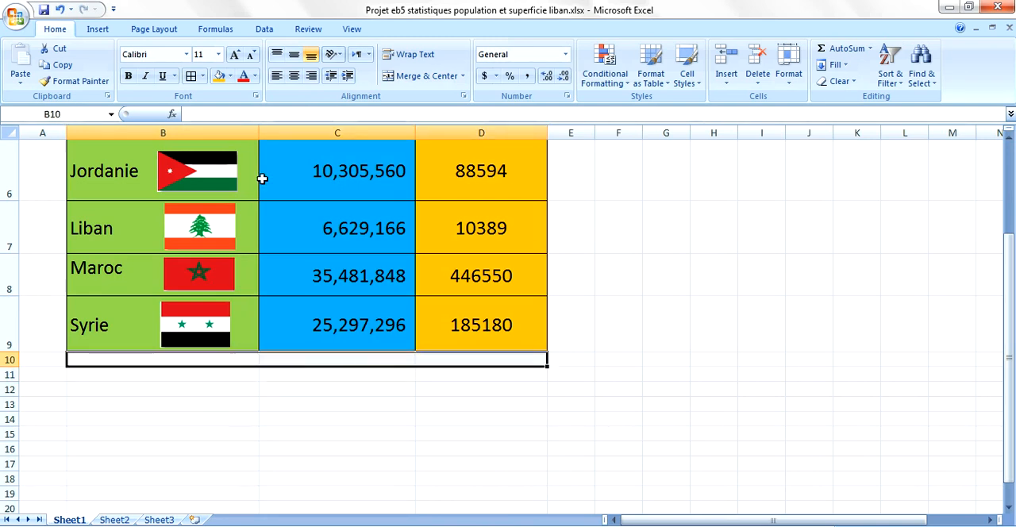
{"action": "left_click", "coordinate": [220, 56]}
{"action": "left_click", "coordinate": [202, 172]}
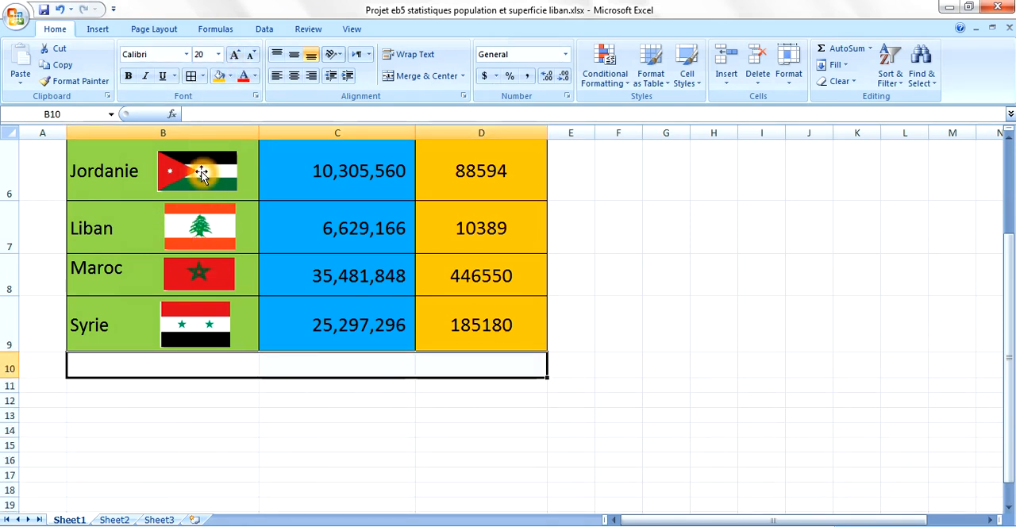
- Give the cells B10:D10 all borders and a light purple fill
{"action": "left_click", "coordinate": [192, 77]}
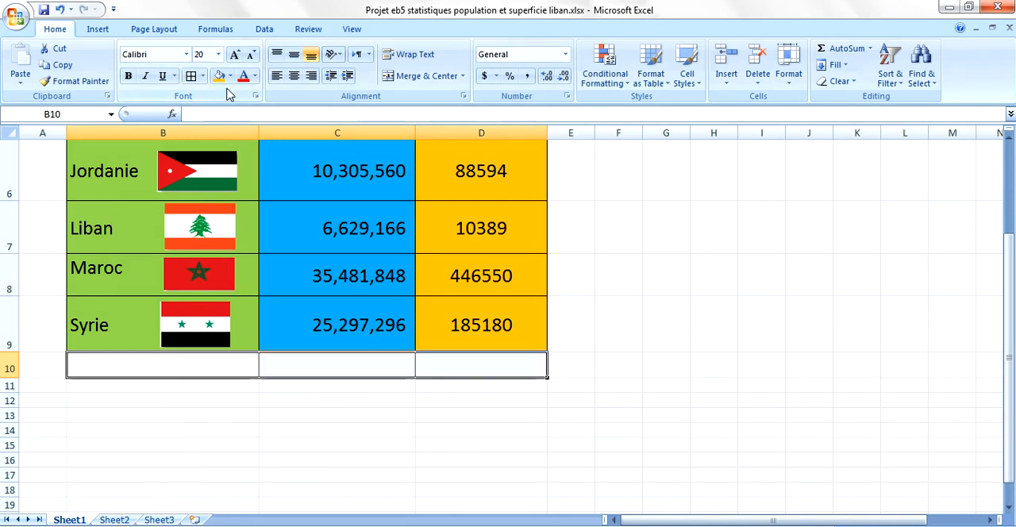
{"action": "left_click", "coordinate": [229, 76]}
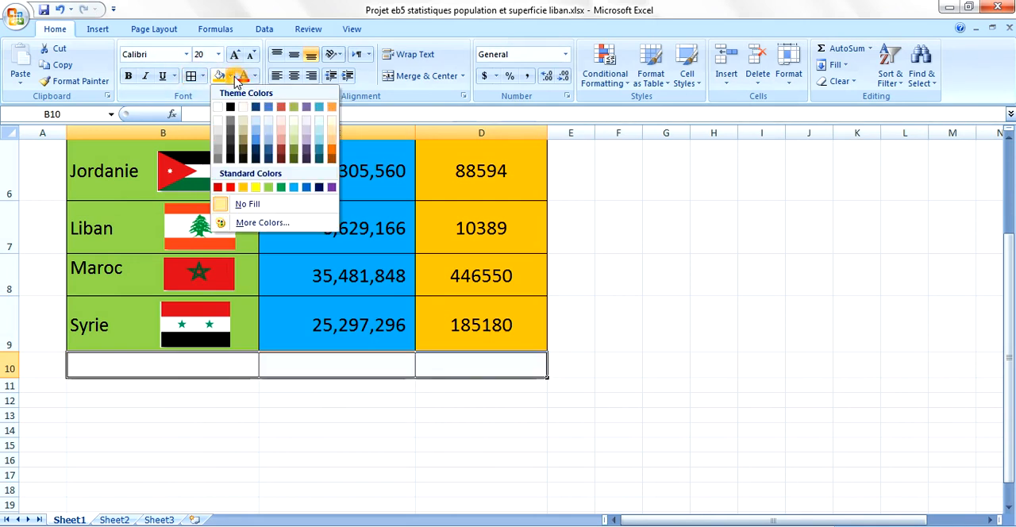
{"action": "left_click", "coordinate": [306, 139]}
- Enter "Population et superficie totale" in B10, with a line break after "et"
{"action": "left_click", "coordinate": [201, 364]}
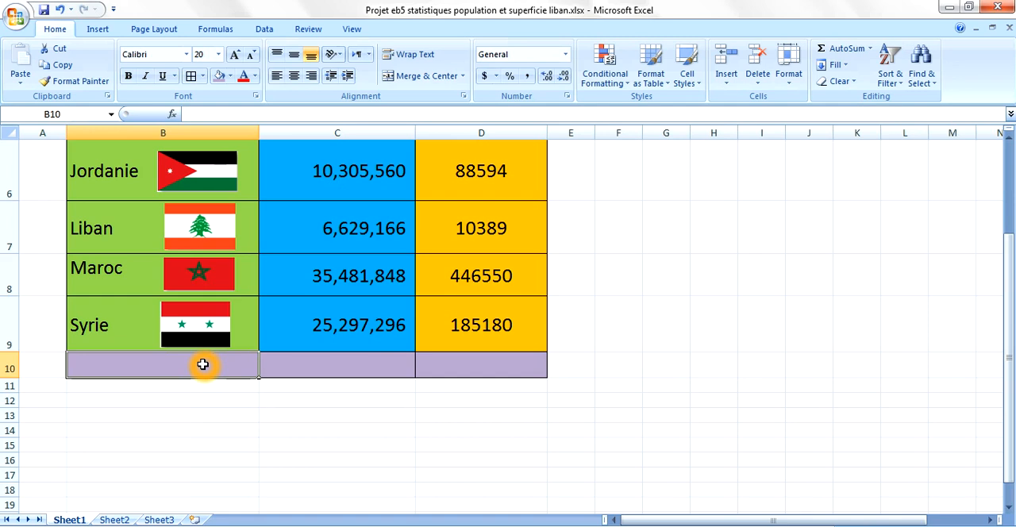
{"action": "type", "text": "Population et superficie totale"}
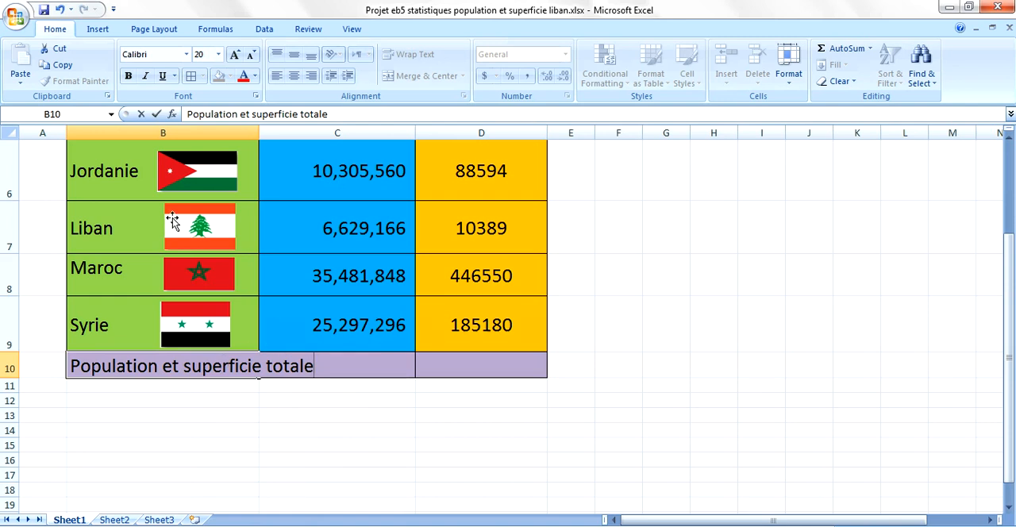
{"action": "left_click", "coordinate": [251, 114]}
{"action": "key", "text": "alt+Return"}
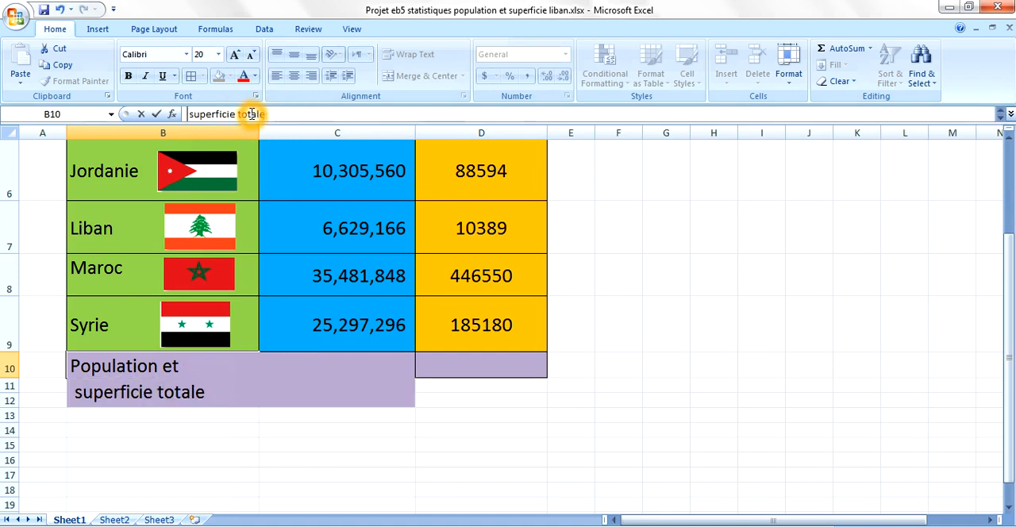
{"action": "key", "text": "Return"}
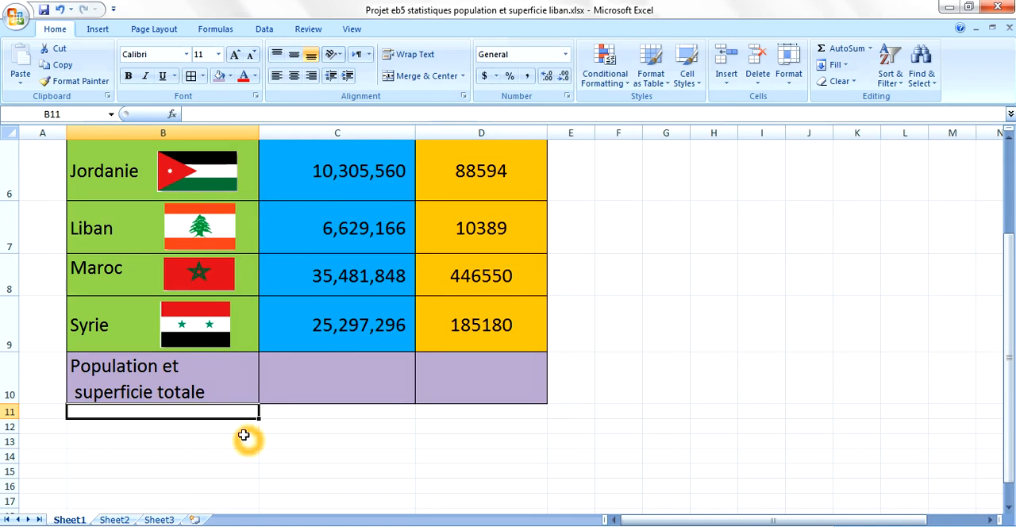
- Calculate the total population in C10 with the formula =SUM(C4:C9)
{"action": "left_click", "coordinate": [350, 384]}
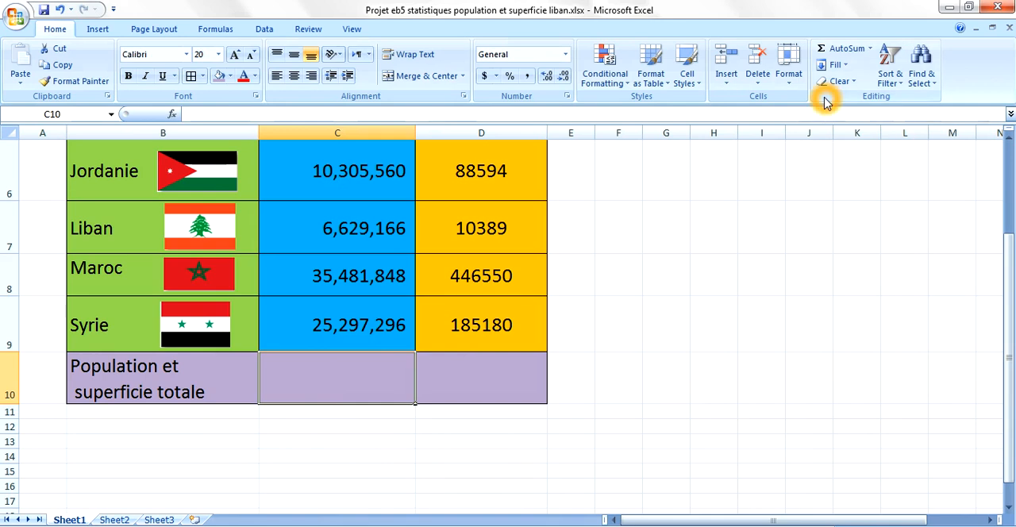
{"action": "left_click", "coordinate": [871, 50]}
{"action": "left_click", "coordinate": [846, 67]}
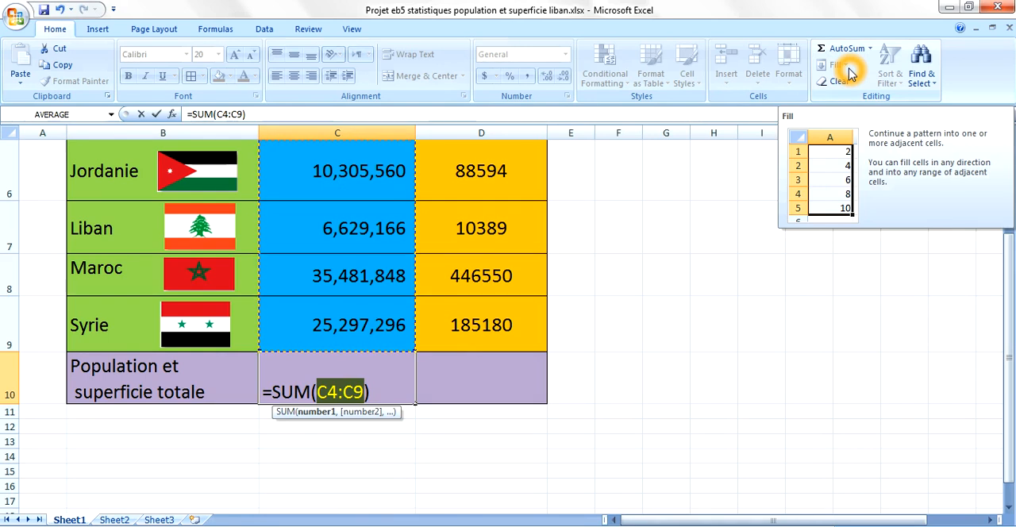
{"action": "left_click_drag", "start_coordinate": [1007, 401], "coordinate": [1009, 359]}
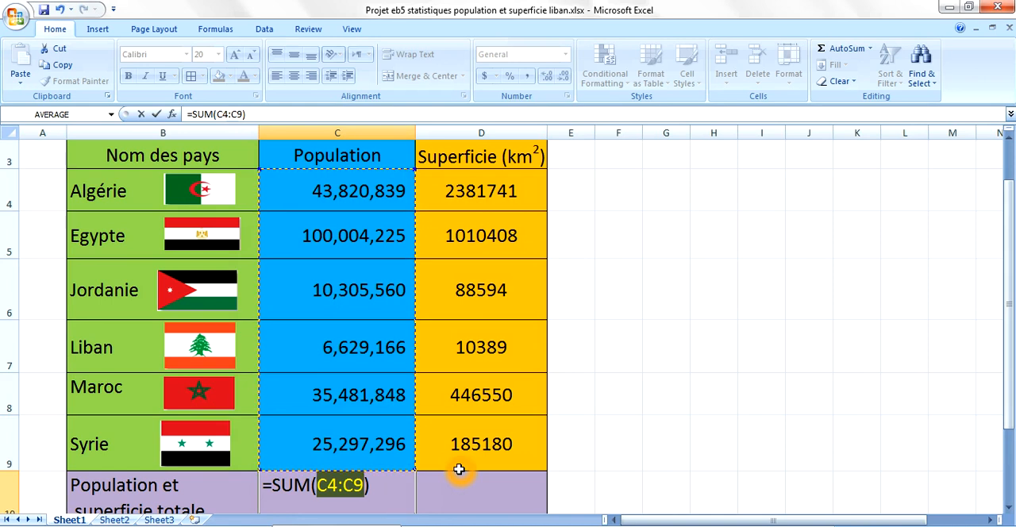
{"action": "key", "text": "Return"}
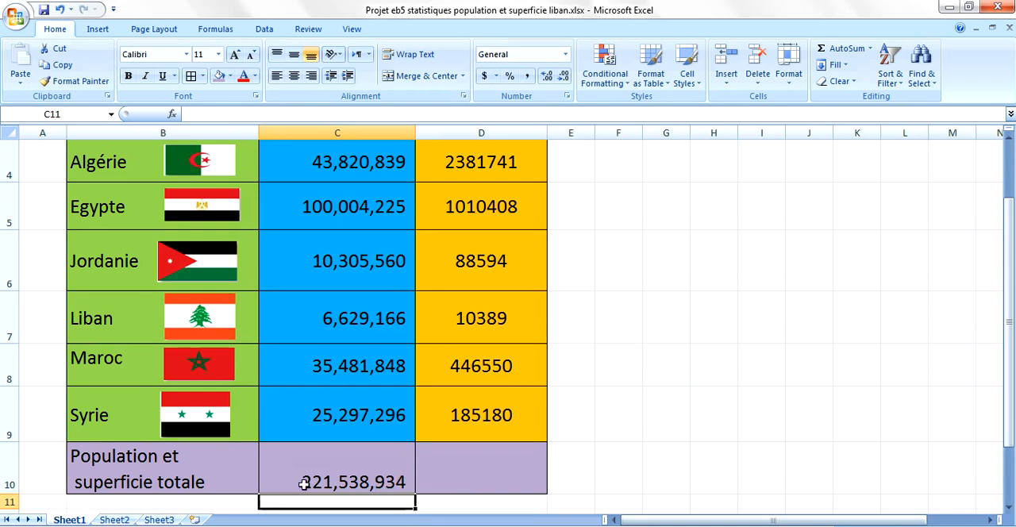
- Calculate the total area in D10 with the formula =SUM(D4:D9)
{"action": "left_click", "coordinate": [481, 478]}
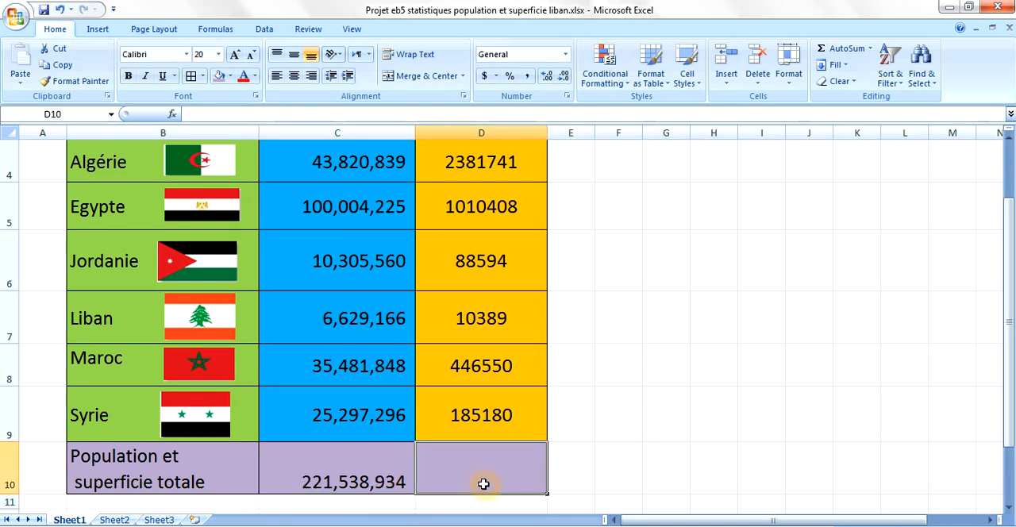
{"action": "left_click", "coordinate": [870, 48]}
{"action": "left_click", "coordinate": [868, 66]}
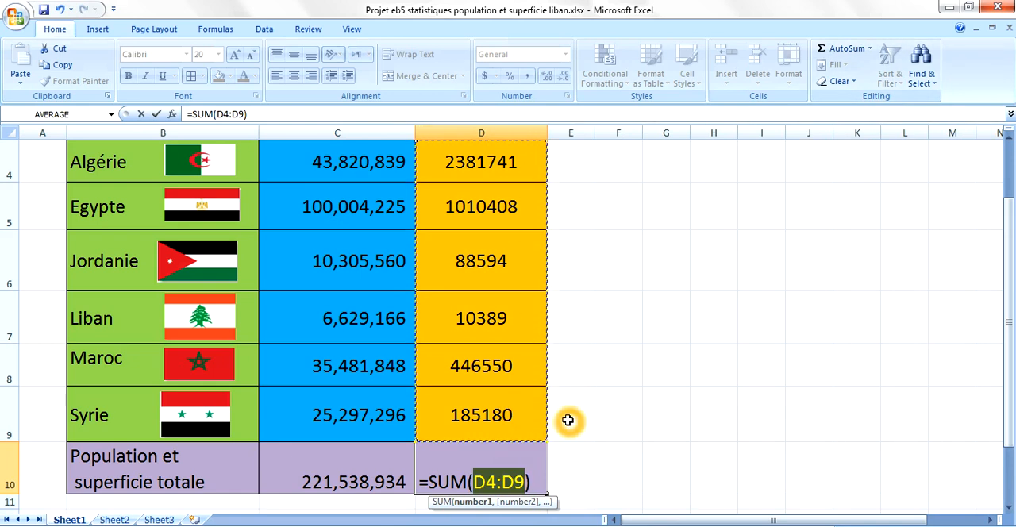
{"action": "key", "text": "Return"}
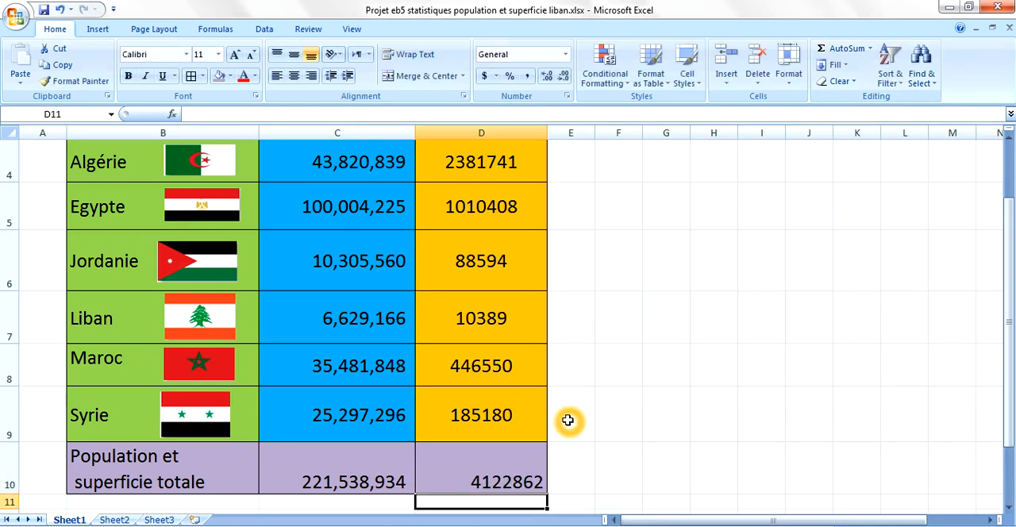